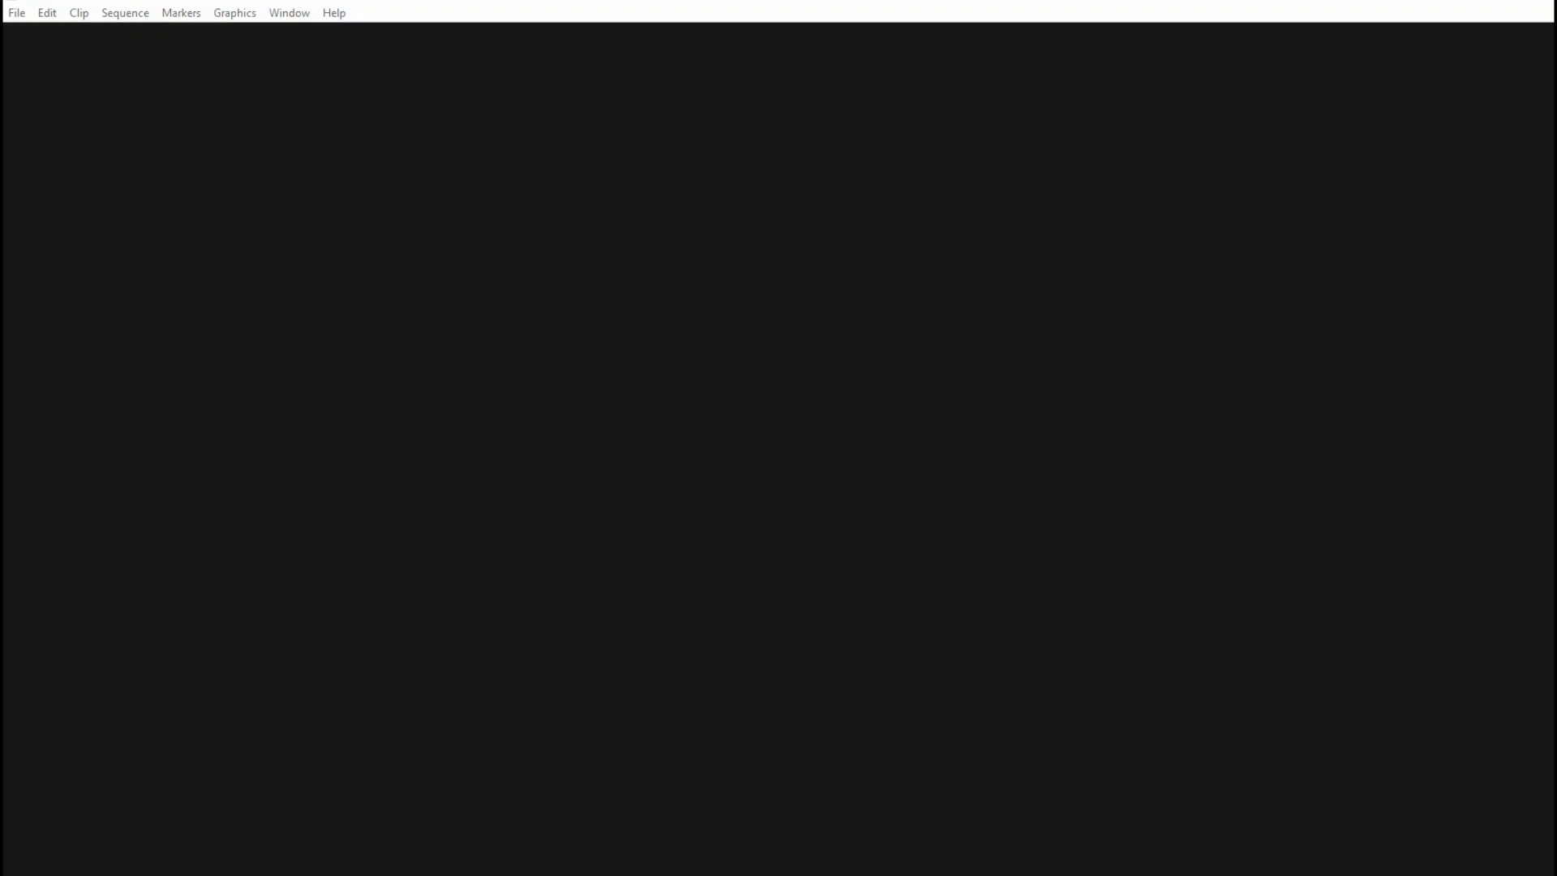
Create a new project named 'green' saved in Desktop > adobe Premiere pro.
key("alt+f")
key("Down")
key("Right")
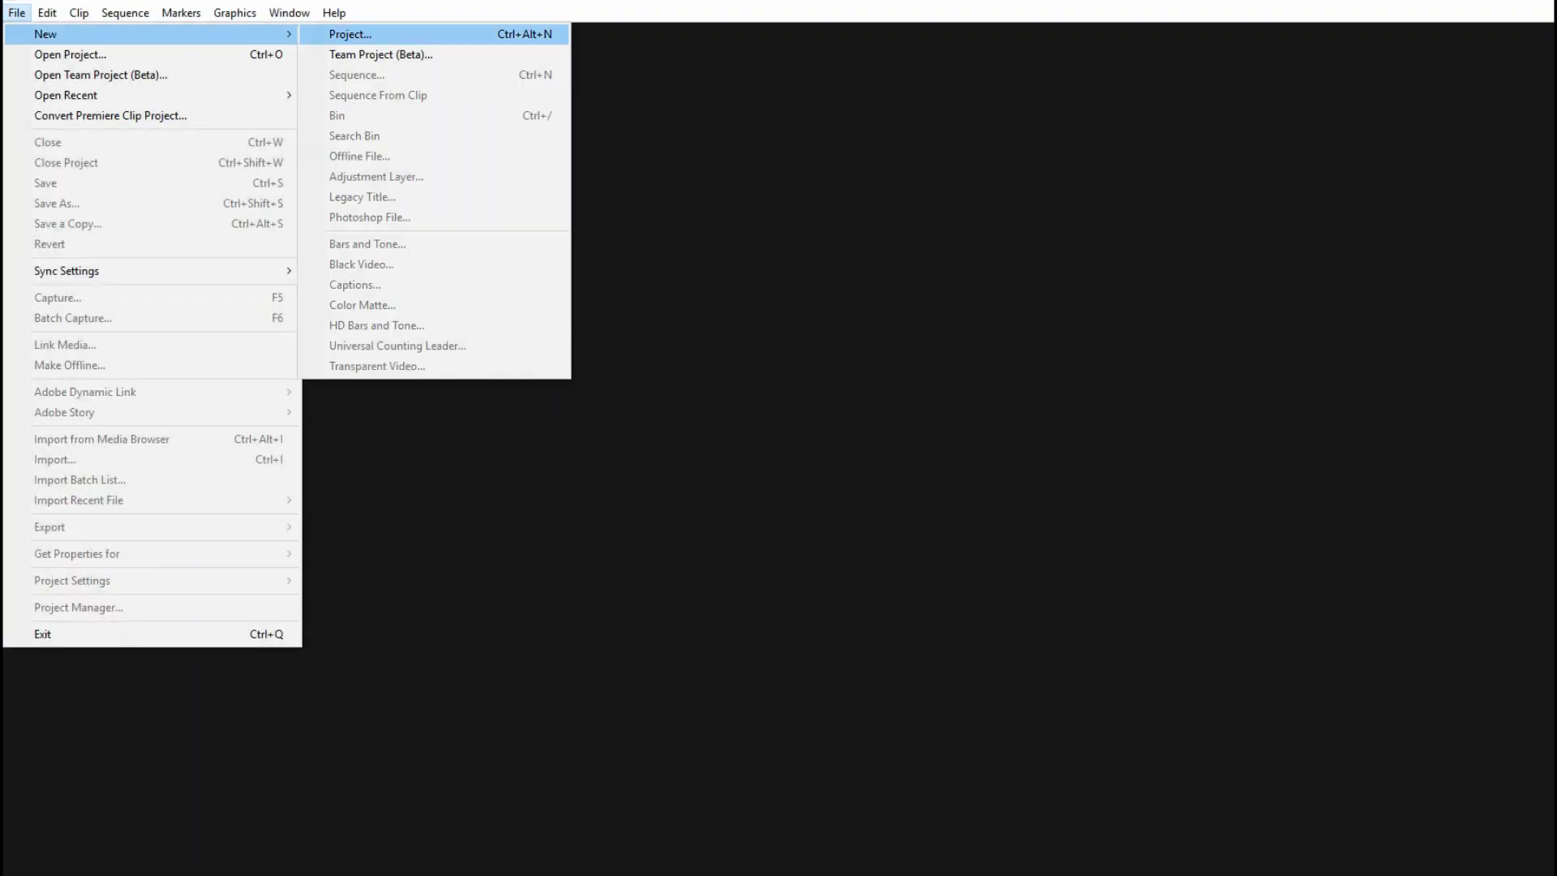
key("Return")
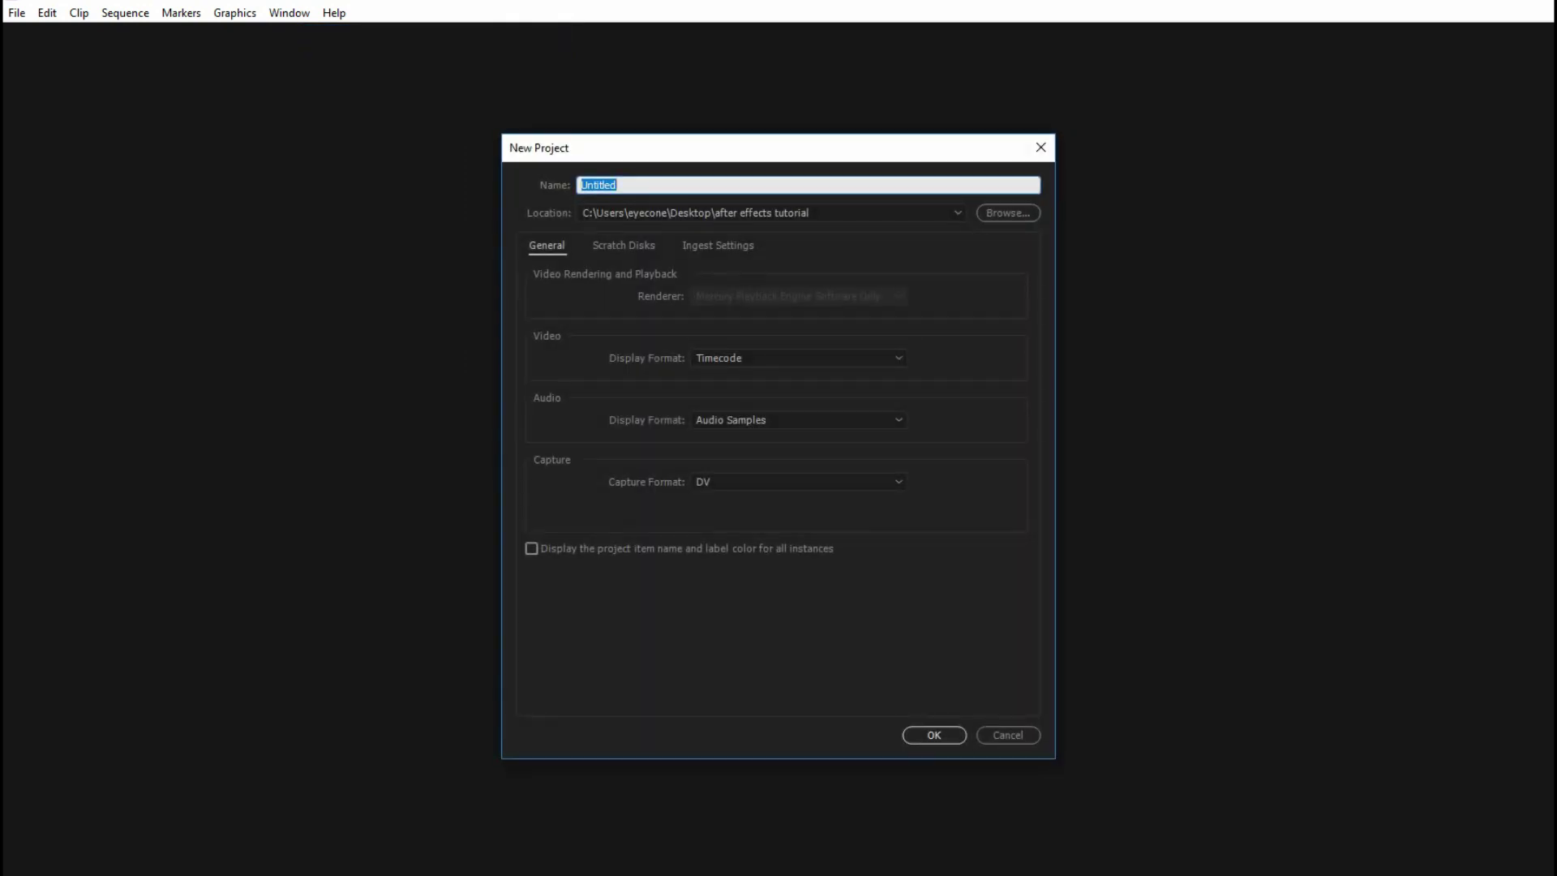
type("green")
left_click(1008, 212)
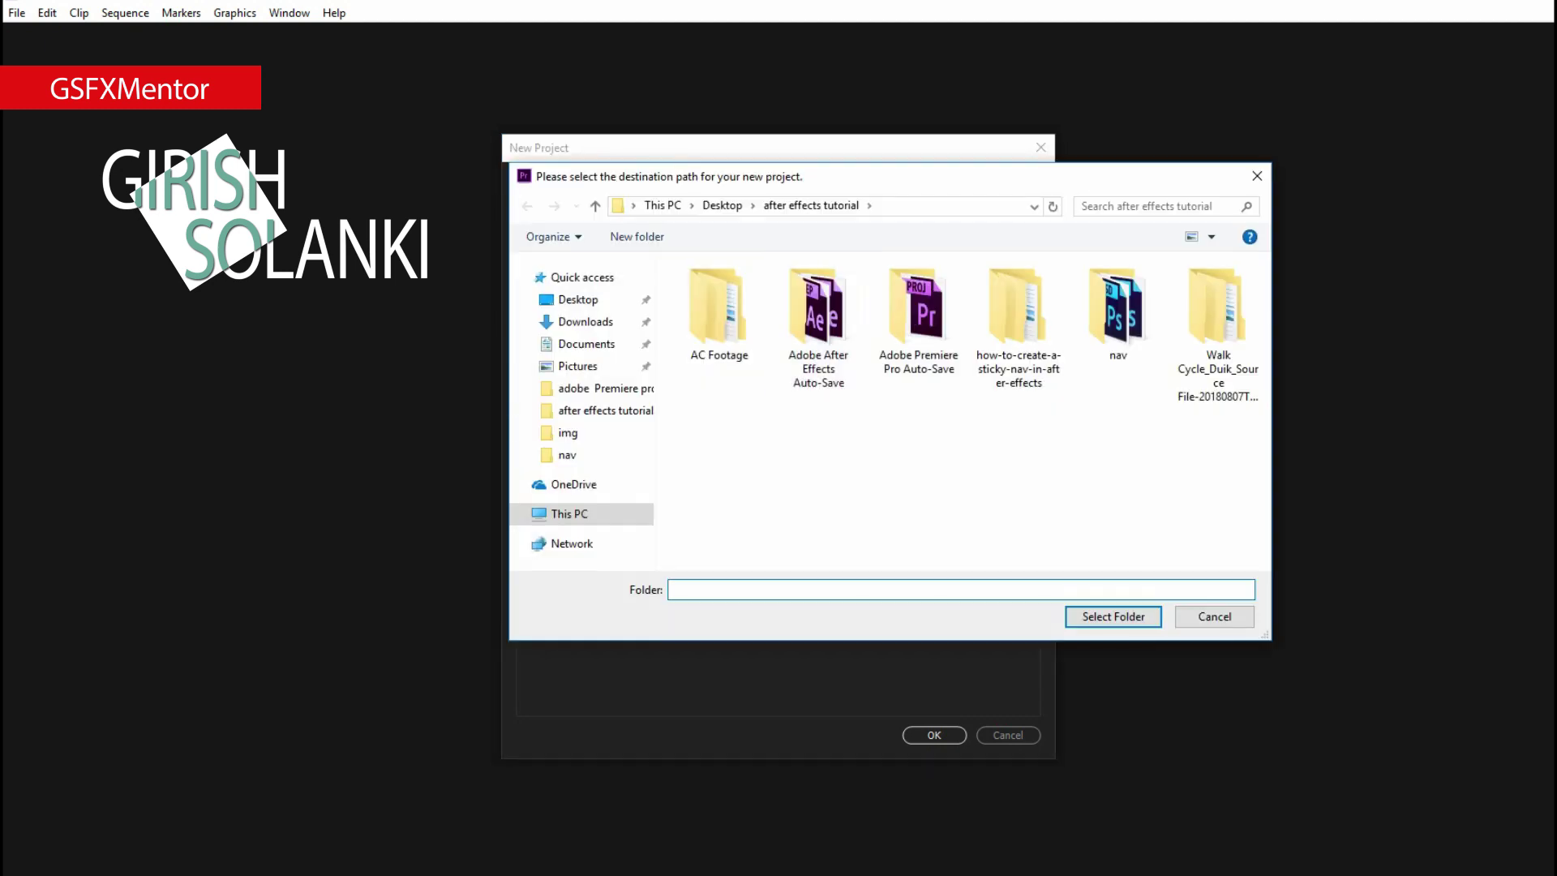
left_click(722, 205)
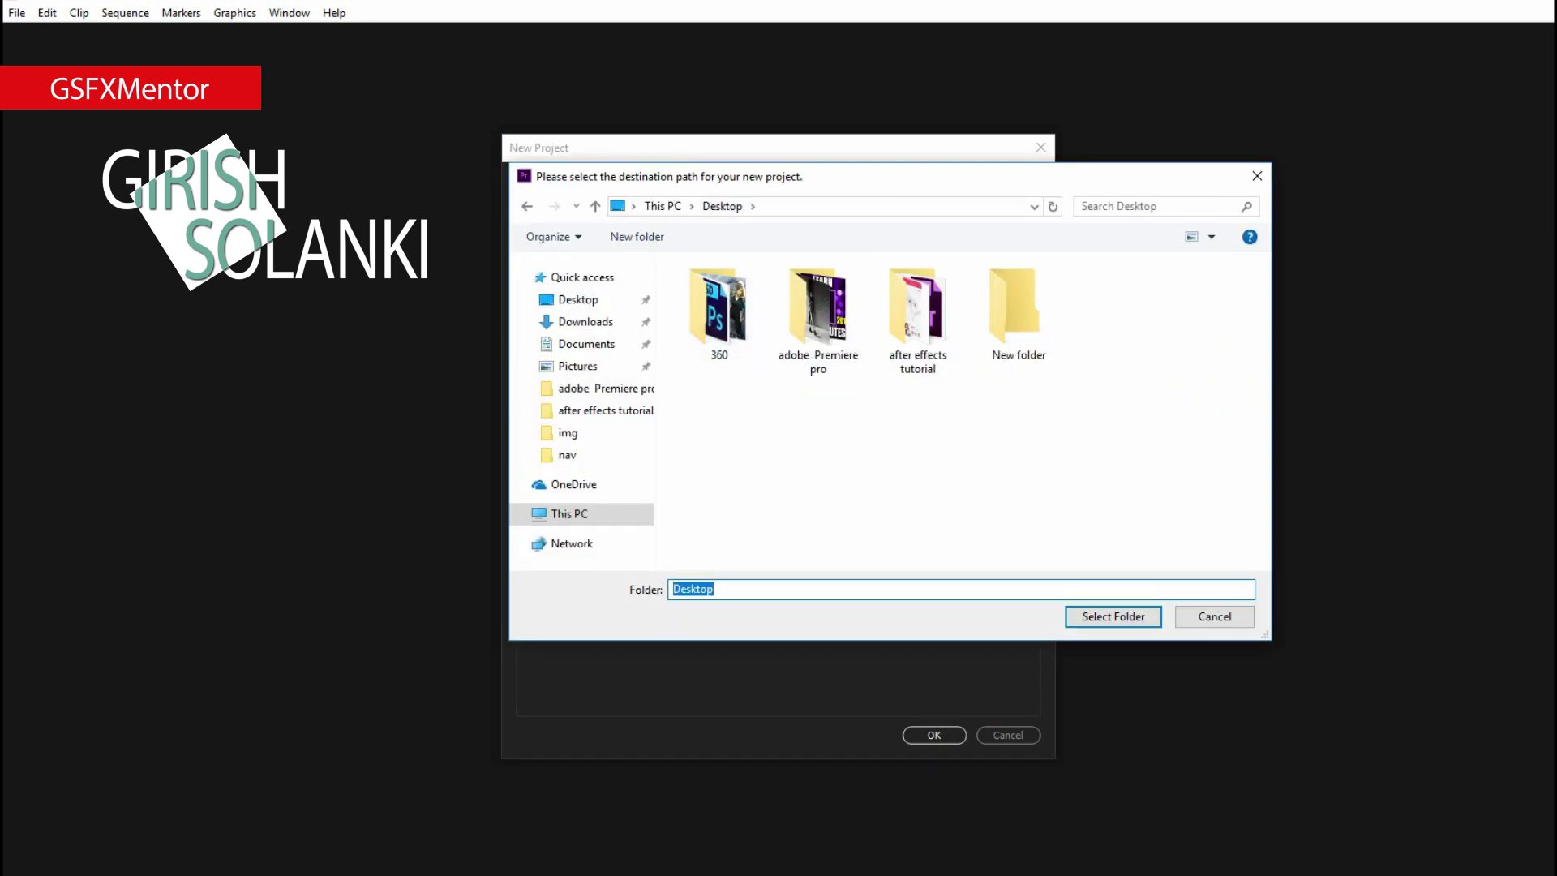
left_click(819, 308)
left_click(1112, 616)
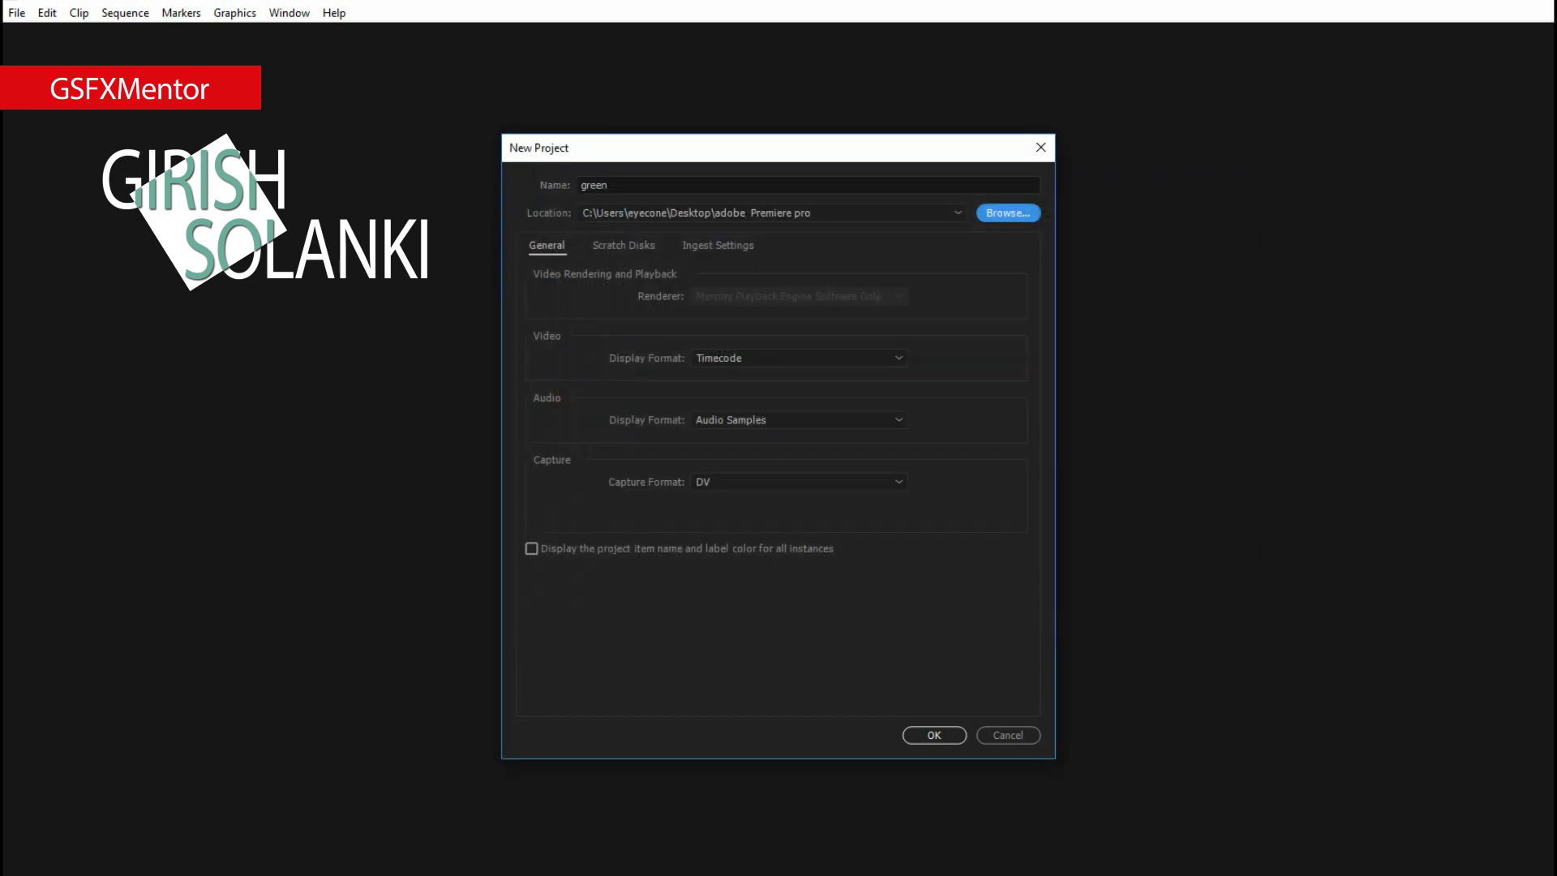
left_click(934, 734)
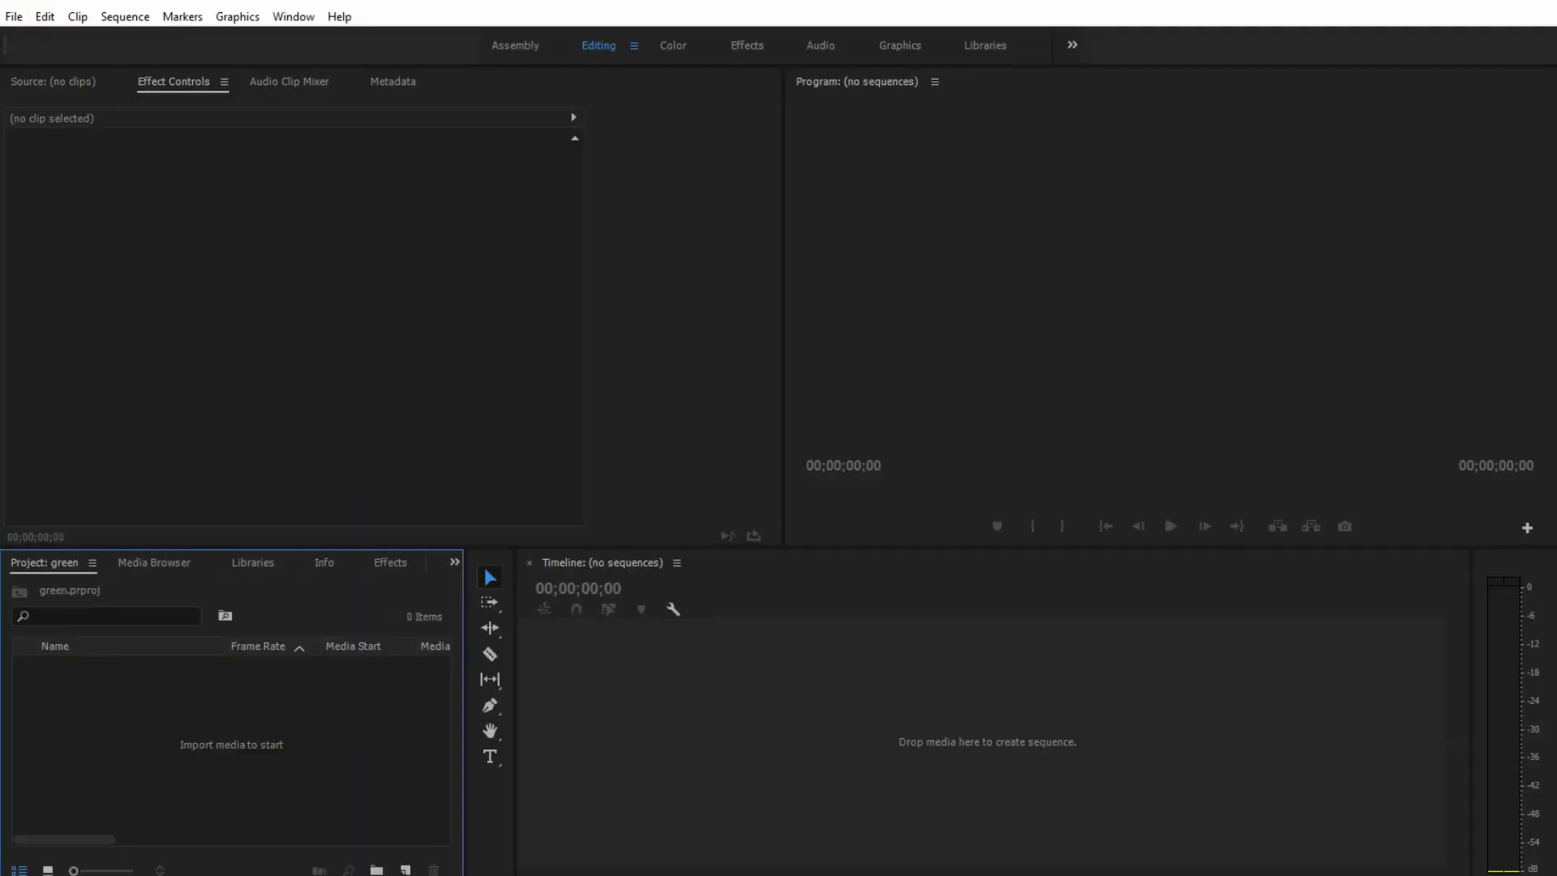
Import 171003D_017_2K, Smartphone_scrolling_for_Chroma_Key and 171003A_023_2K from the adobe Premiere pro folder.
key("ctrl+i")
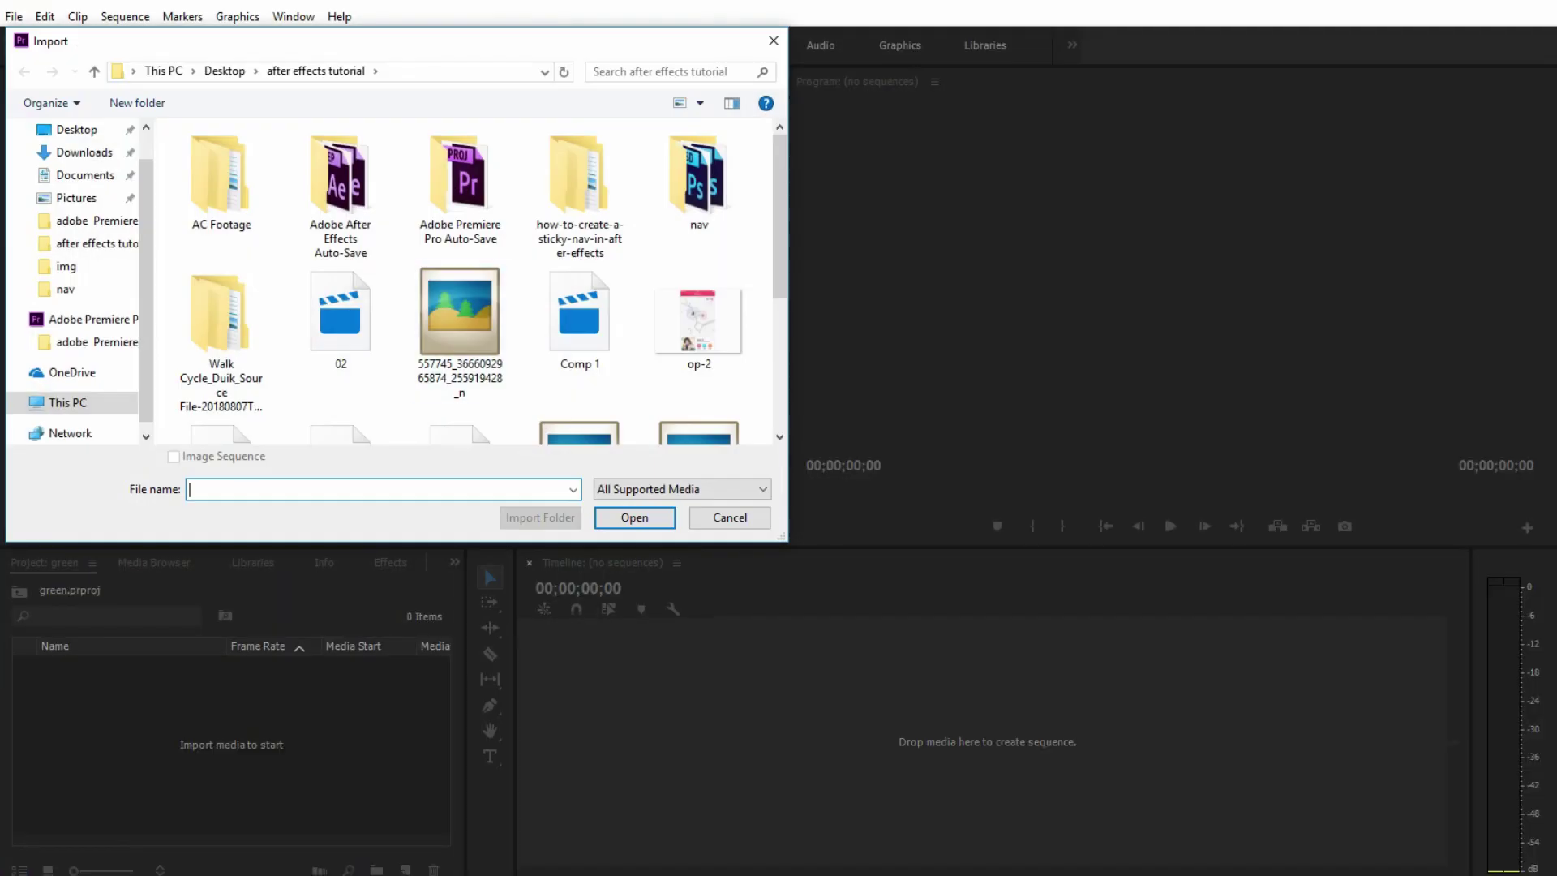
left_click(224, 71)
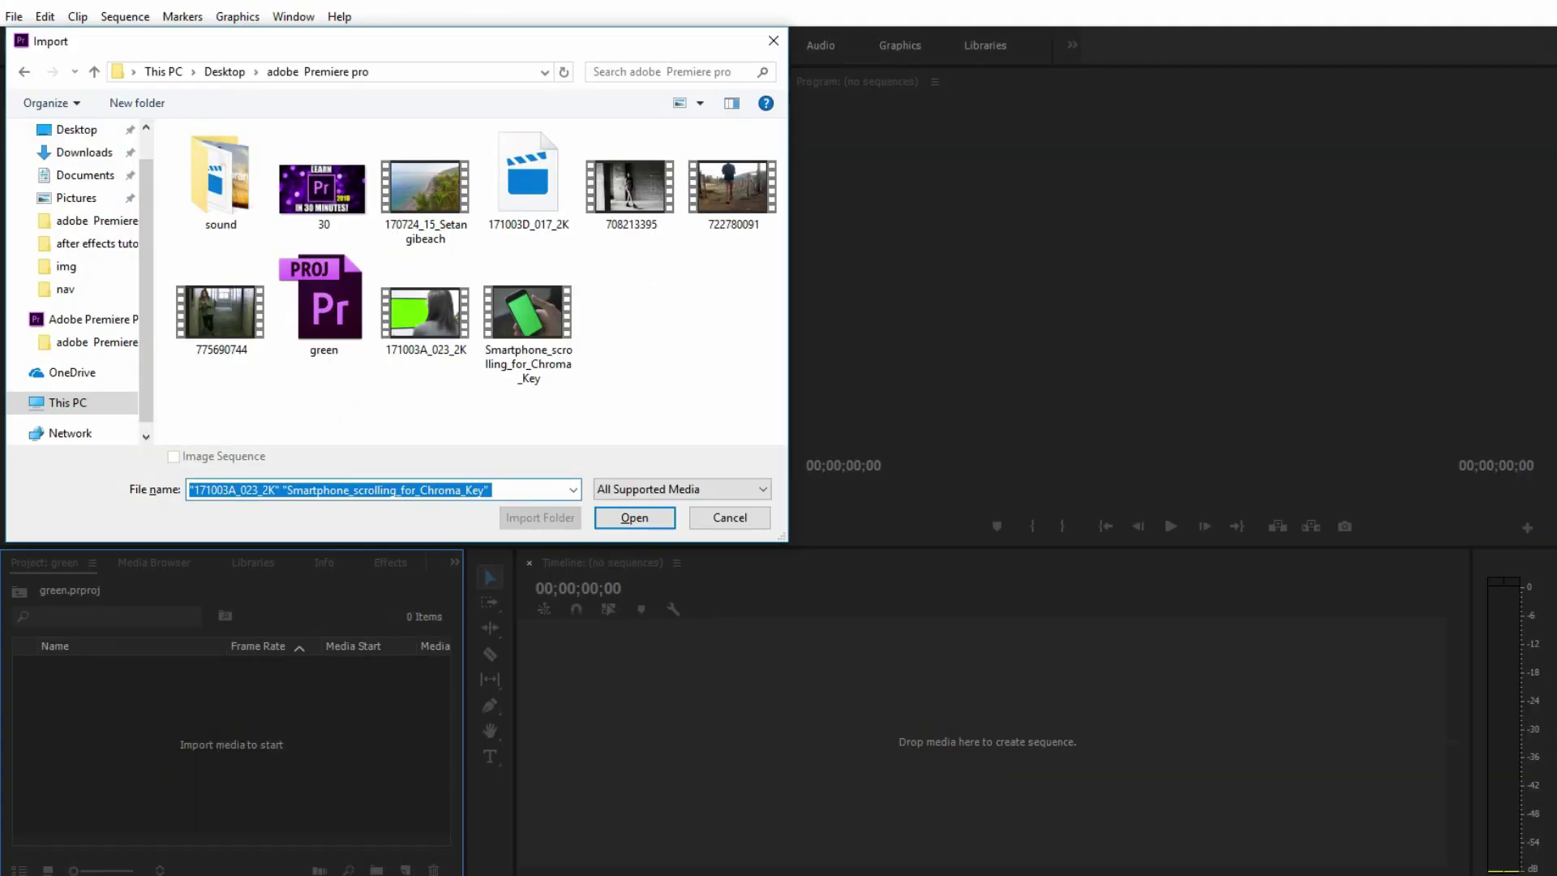
left_click(528, 178)
left_click(528, 317, "ctrl")
left_click(425, 312, "ctrl")
left_click(425, 312, "ctrl")
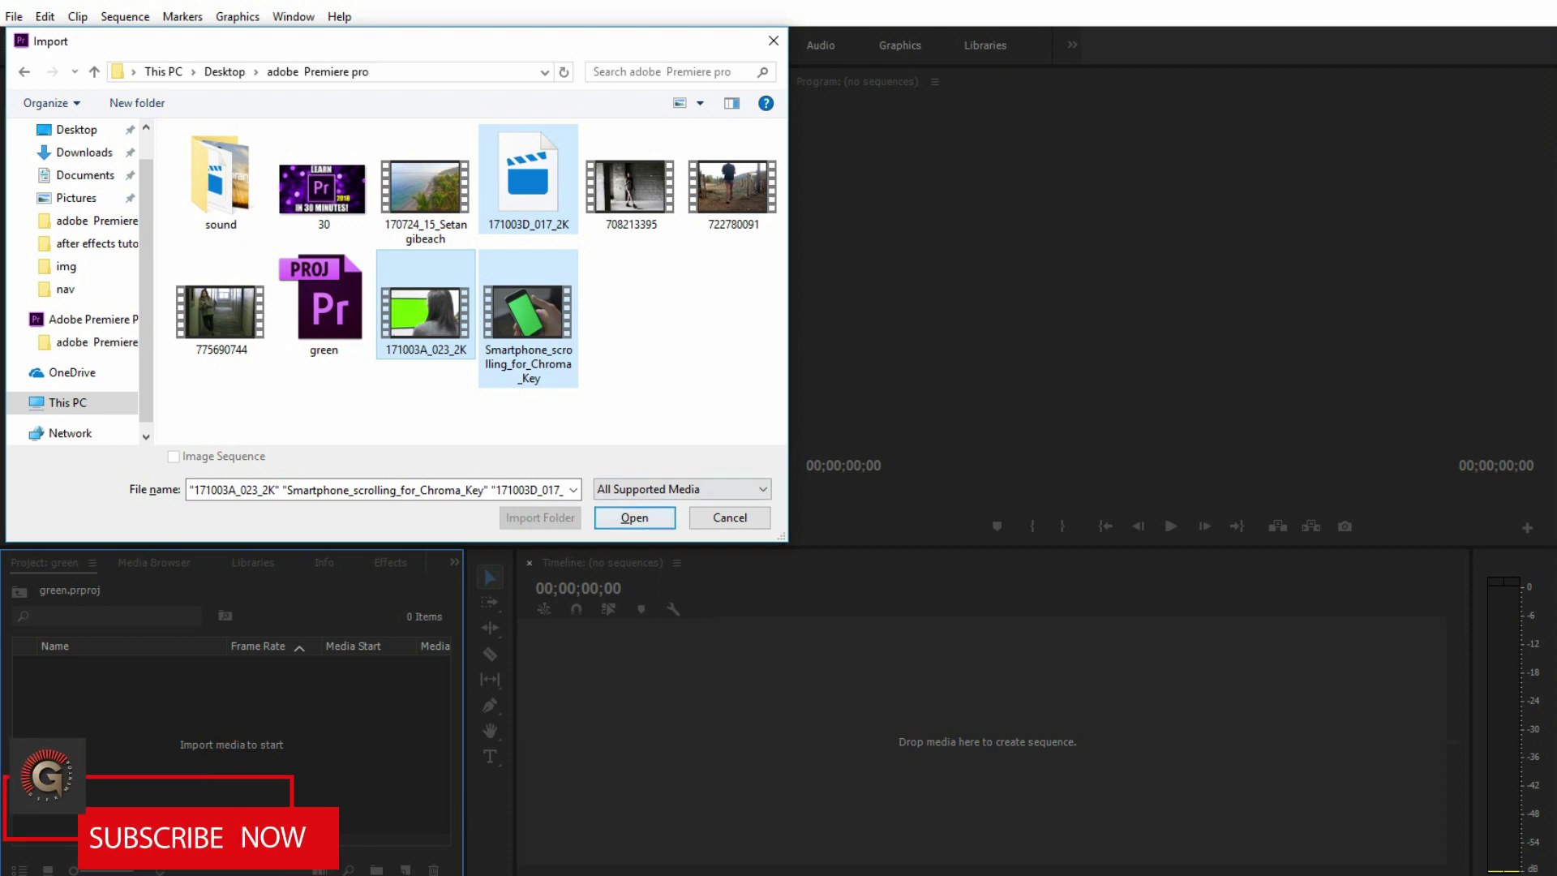
key("Return")
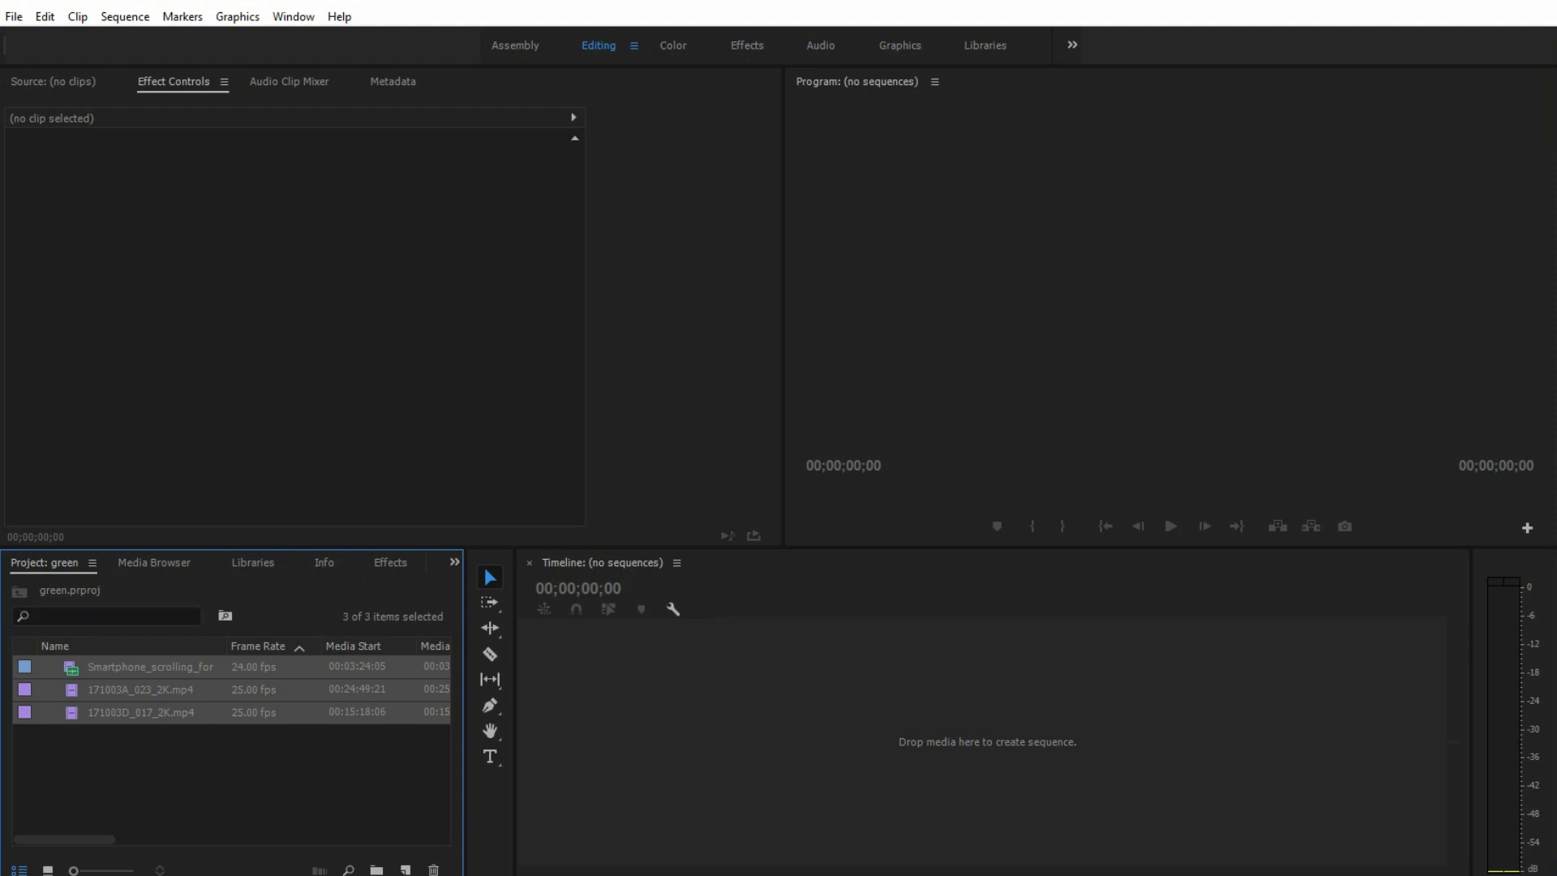
Select the 171003D_017_2K clip and play its new sequence to preview the green-screen woman.
left_click(140, 712)
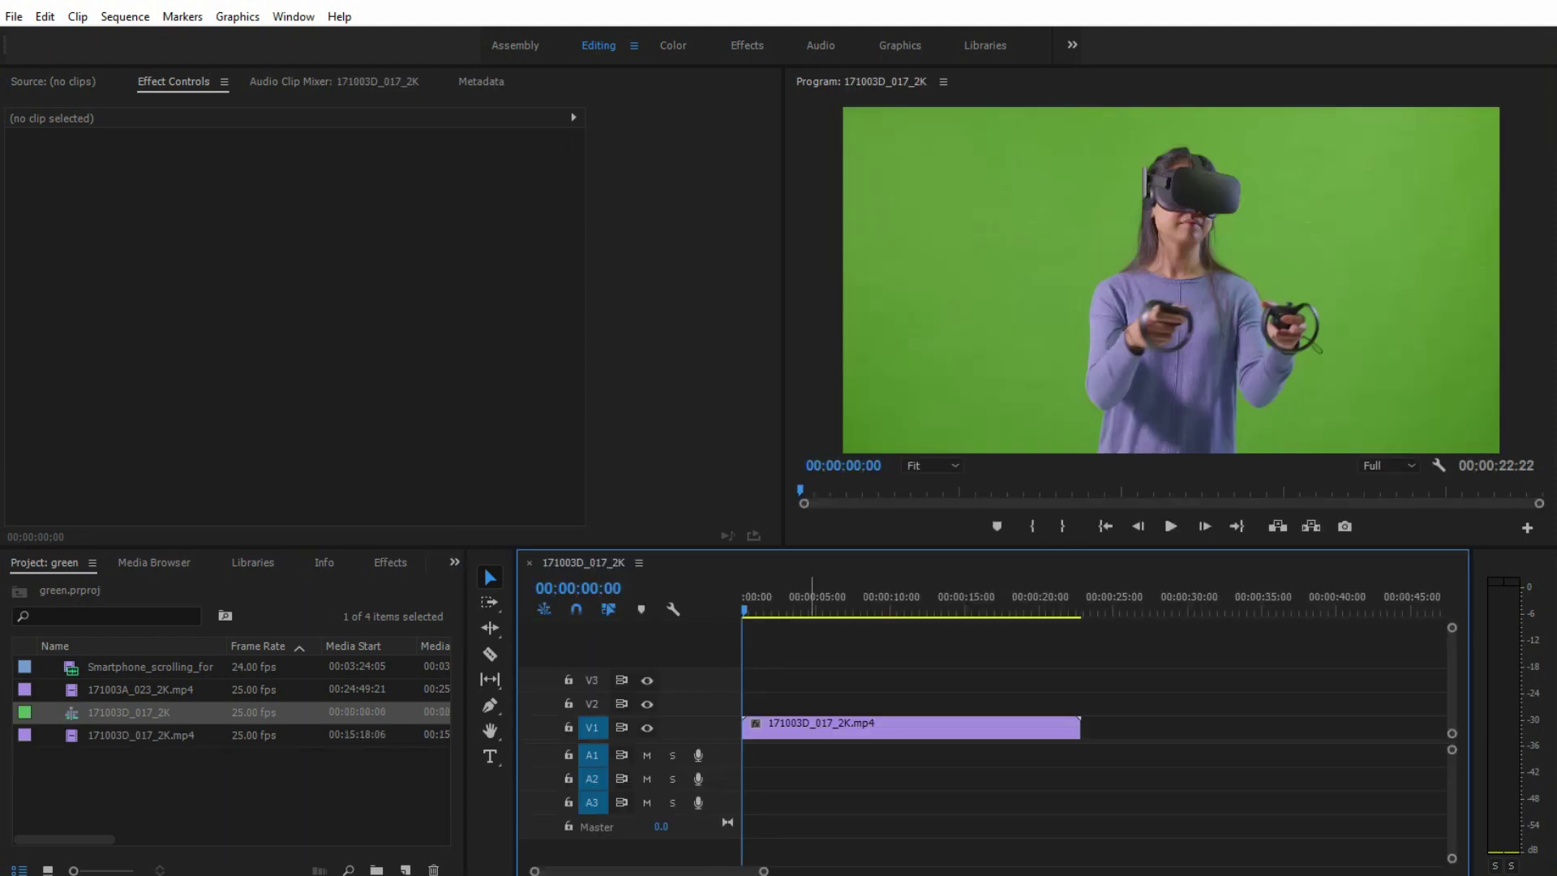
key("space")
key("shift+7")
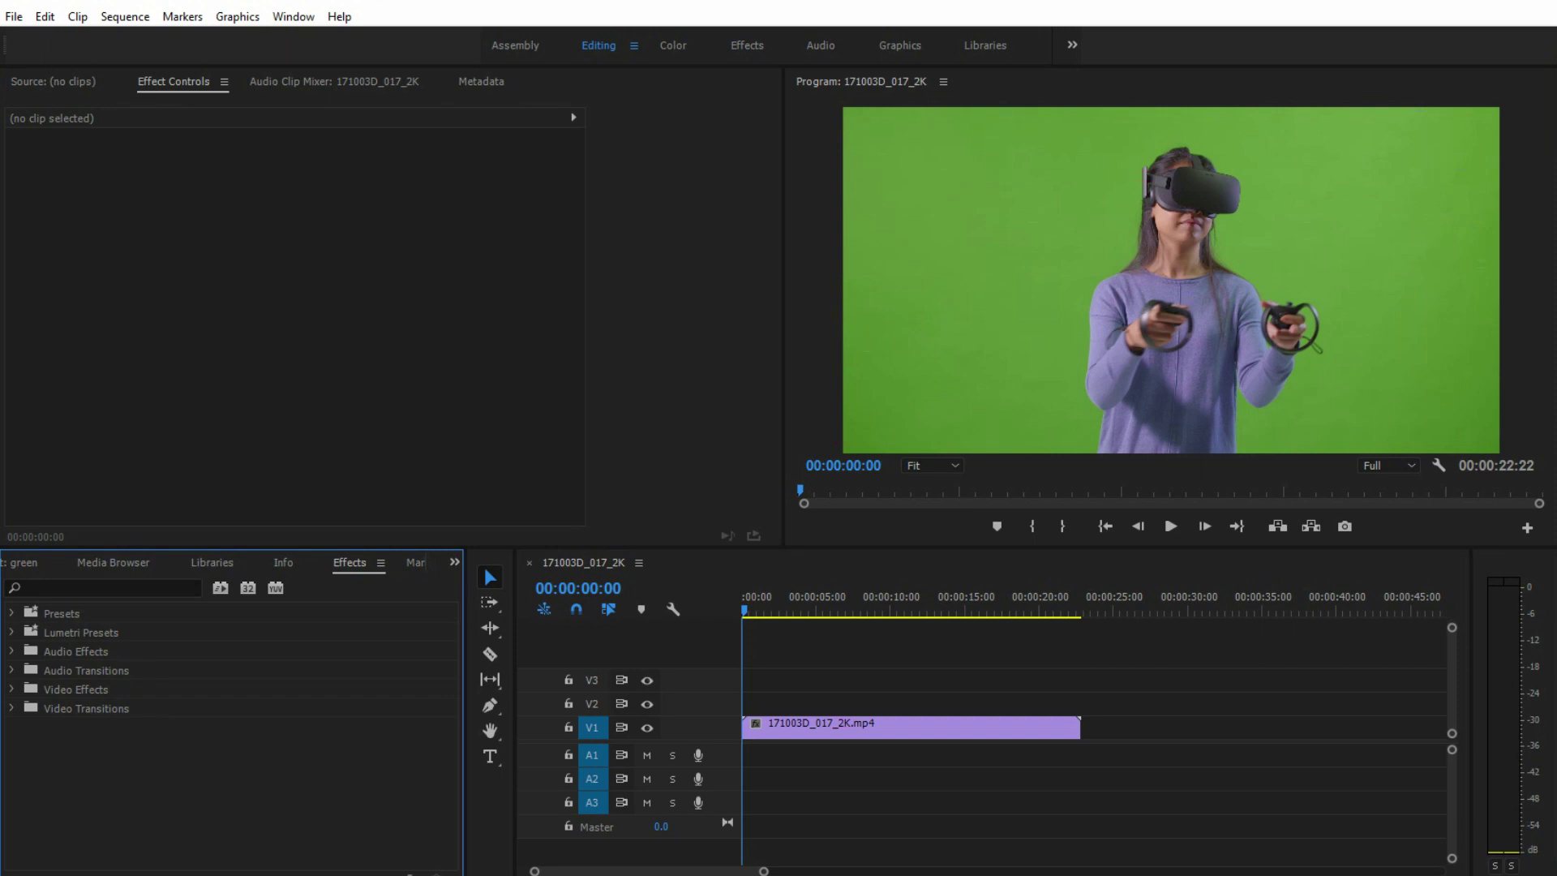
Expand Video Effects and filter the Effects library by 'key' to reveal the Keying effects.
left_click(12, 689)
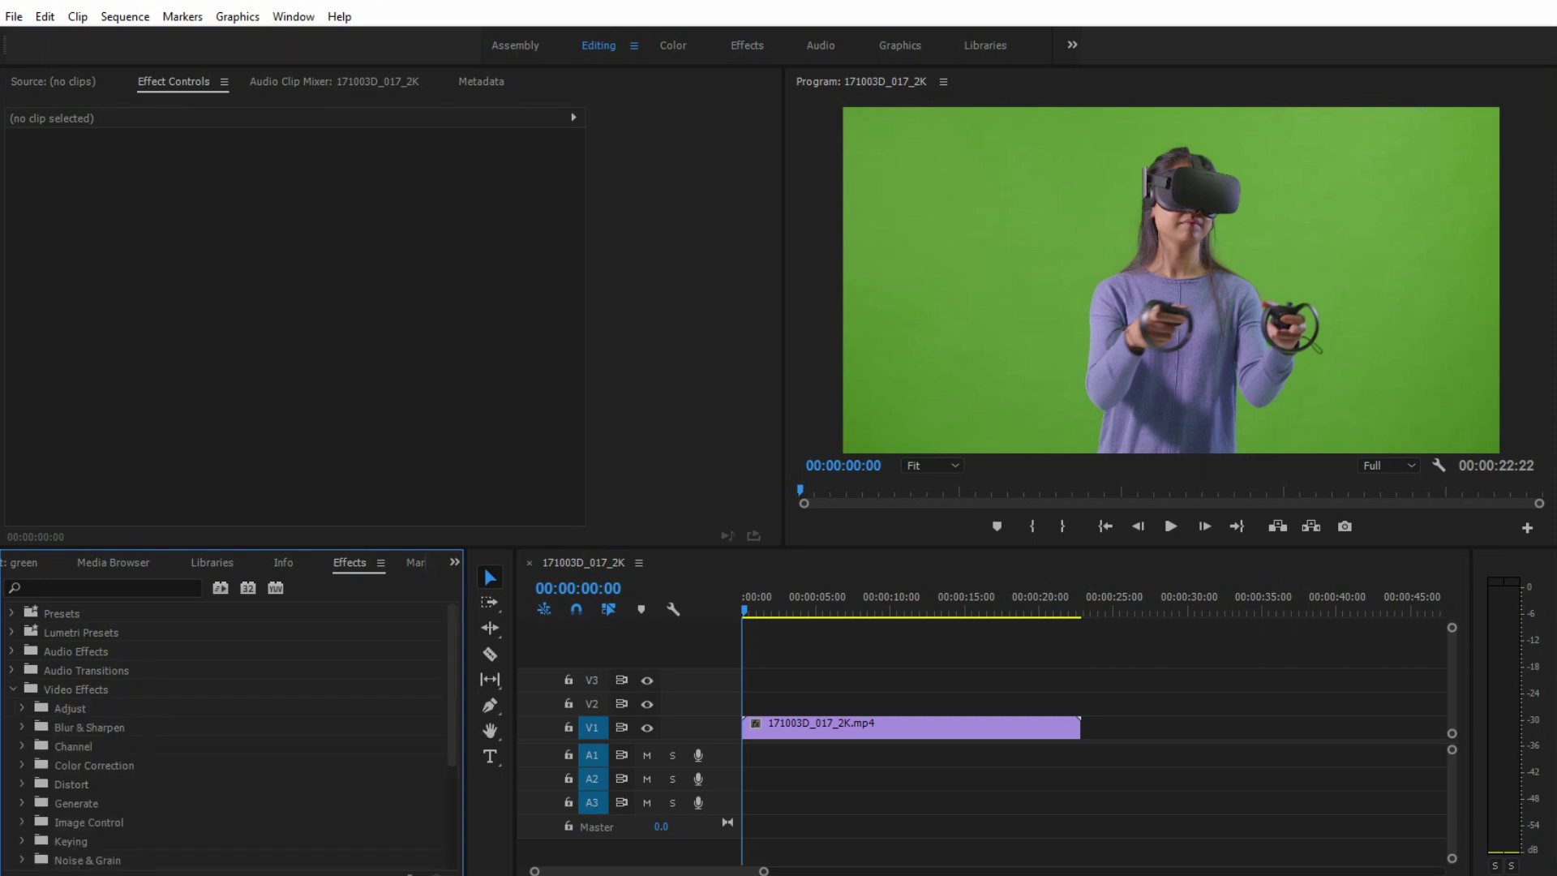
left_click(106, 587)
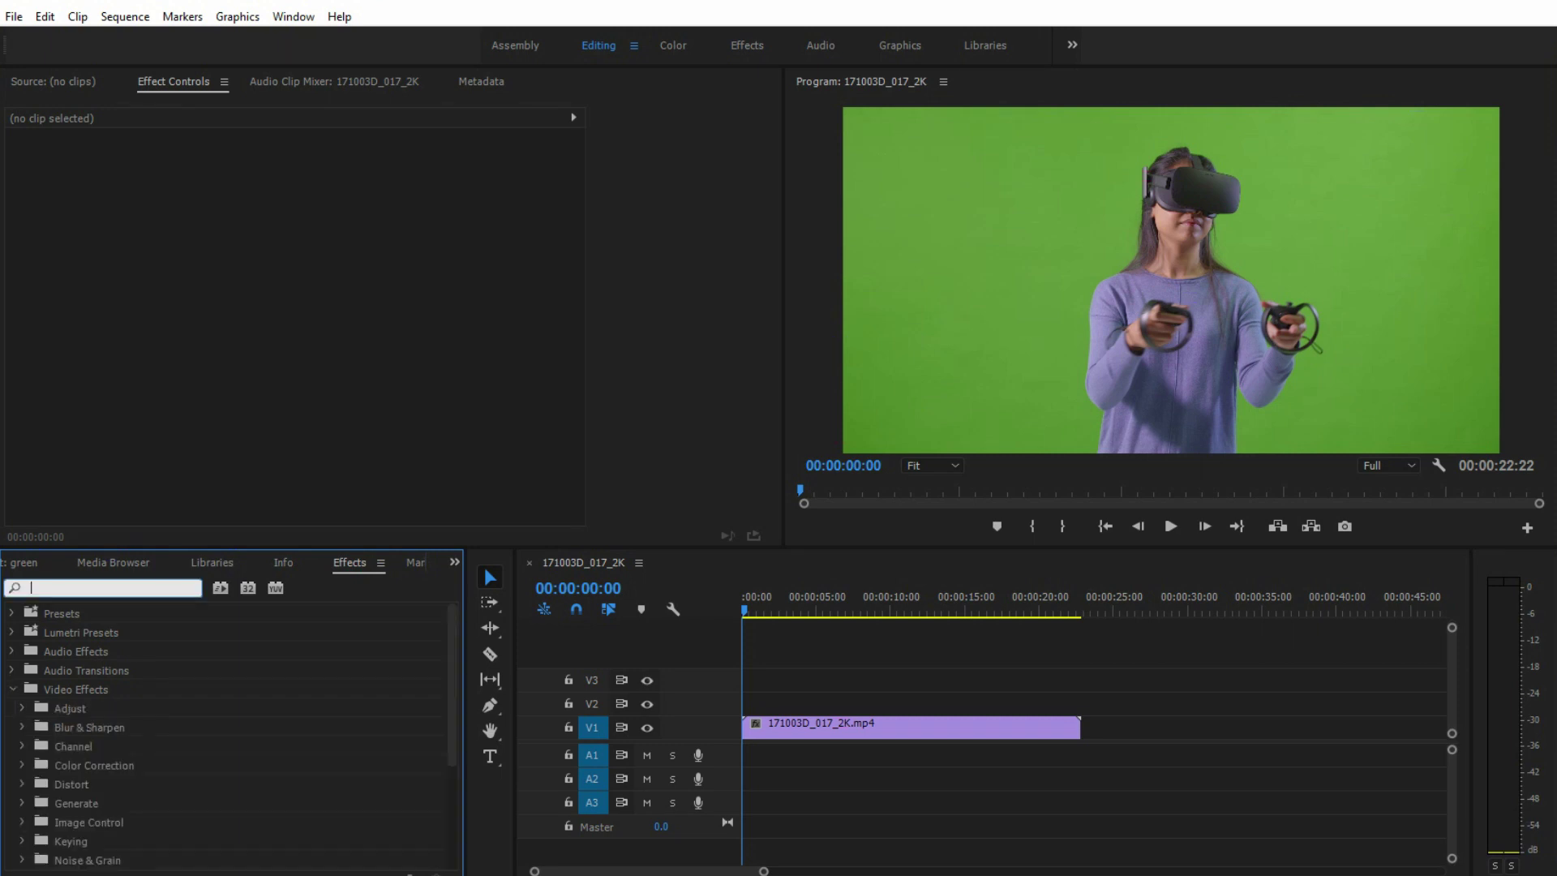
type("key")
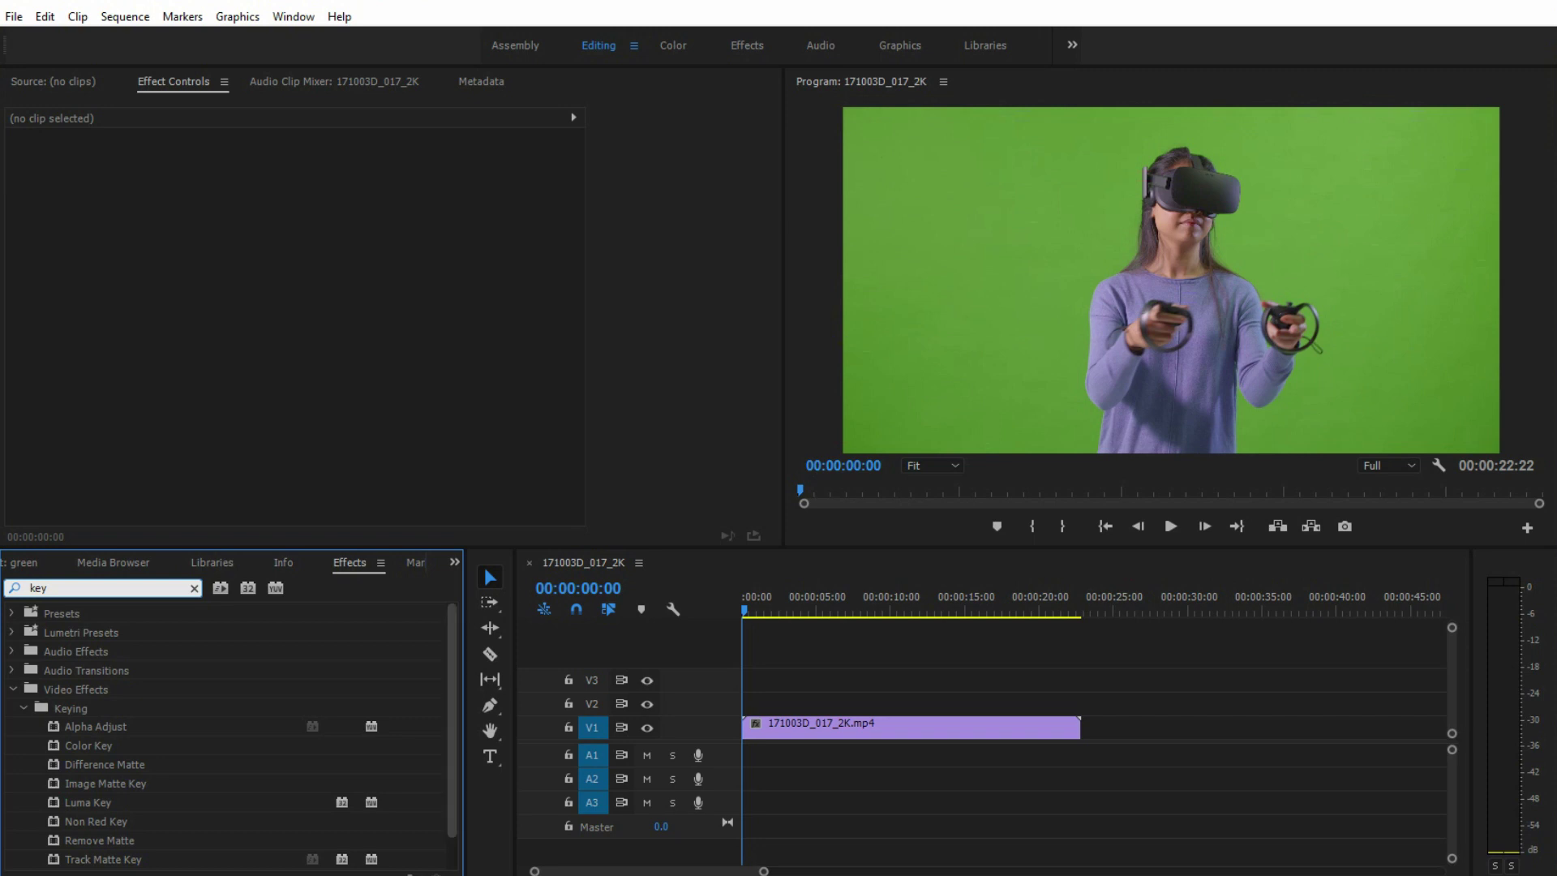
scroll(235, 729, "down", 2)
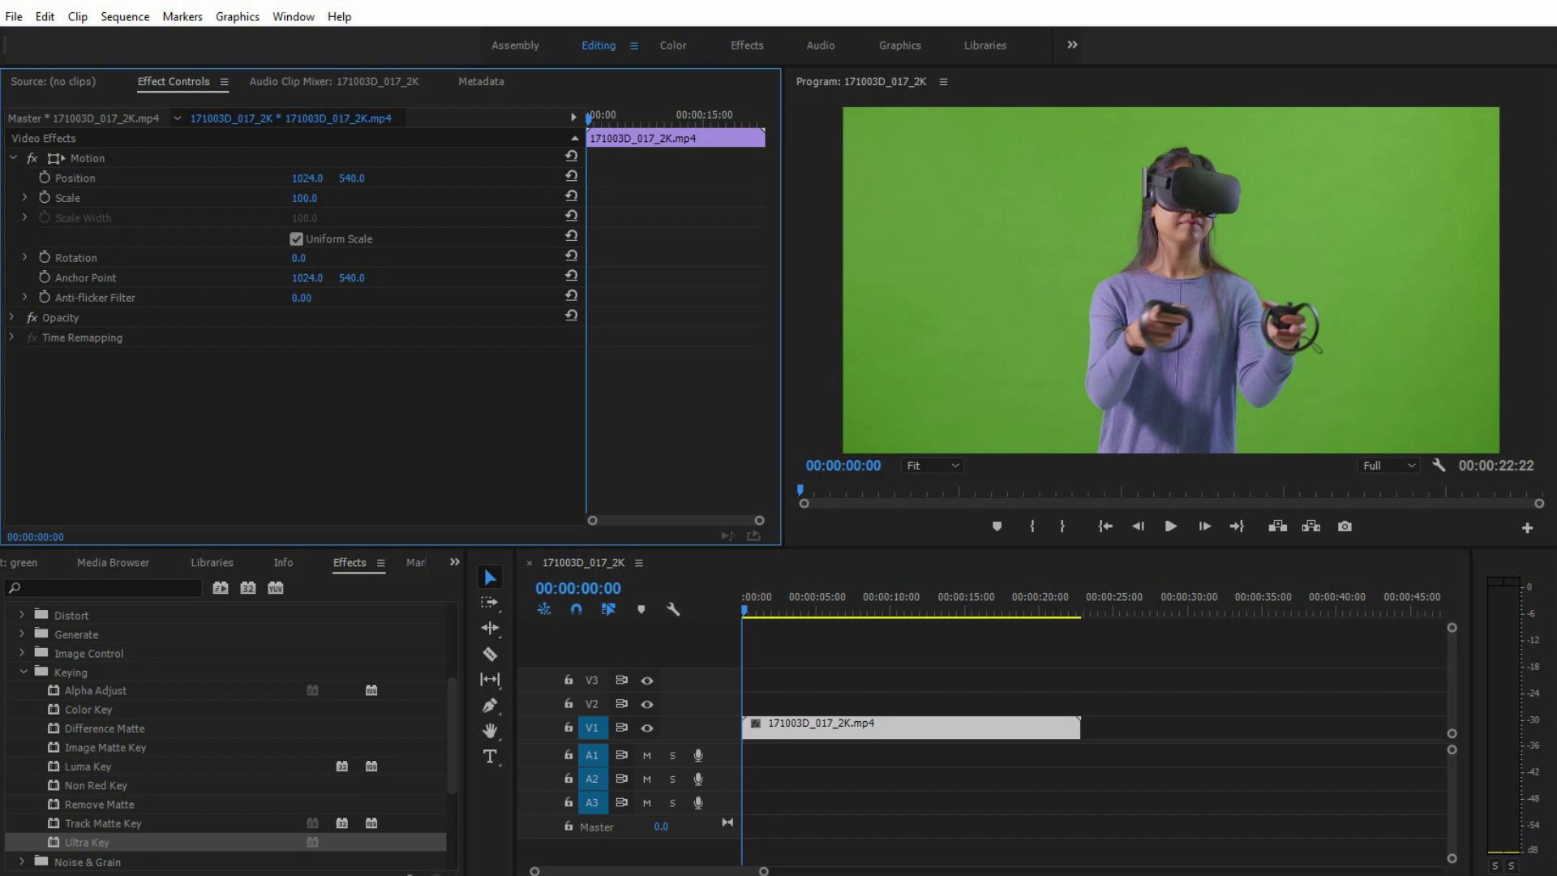
Apply Ultra Key to the V1 clip with green as key colour and Aggressive setting, then play it.
left_click_drag(86, 841, 868, 725)
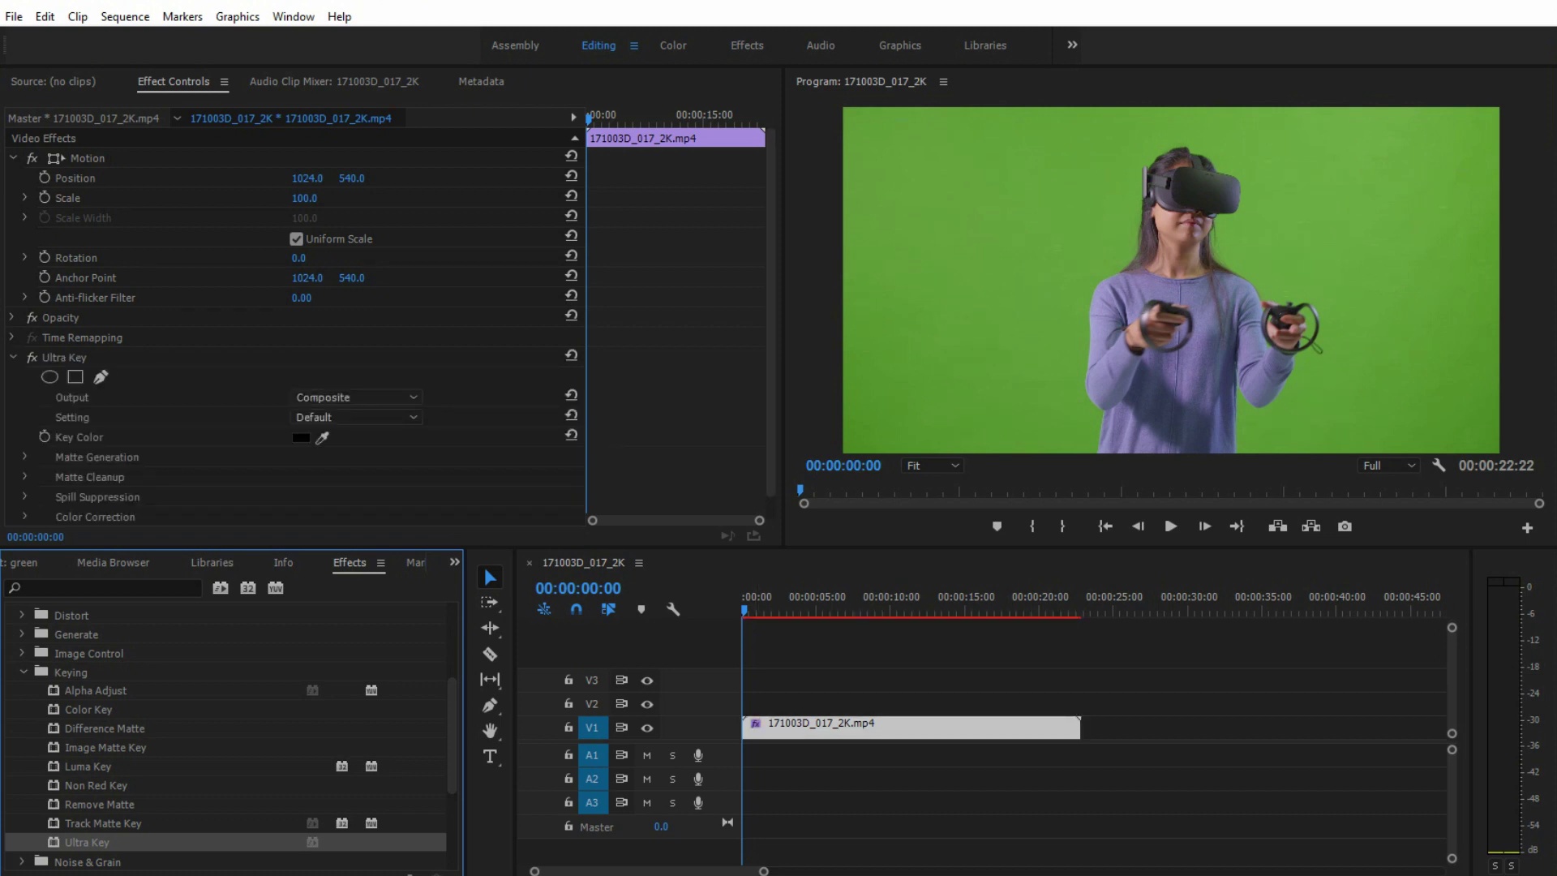
left_click(322, 437)
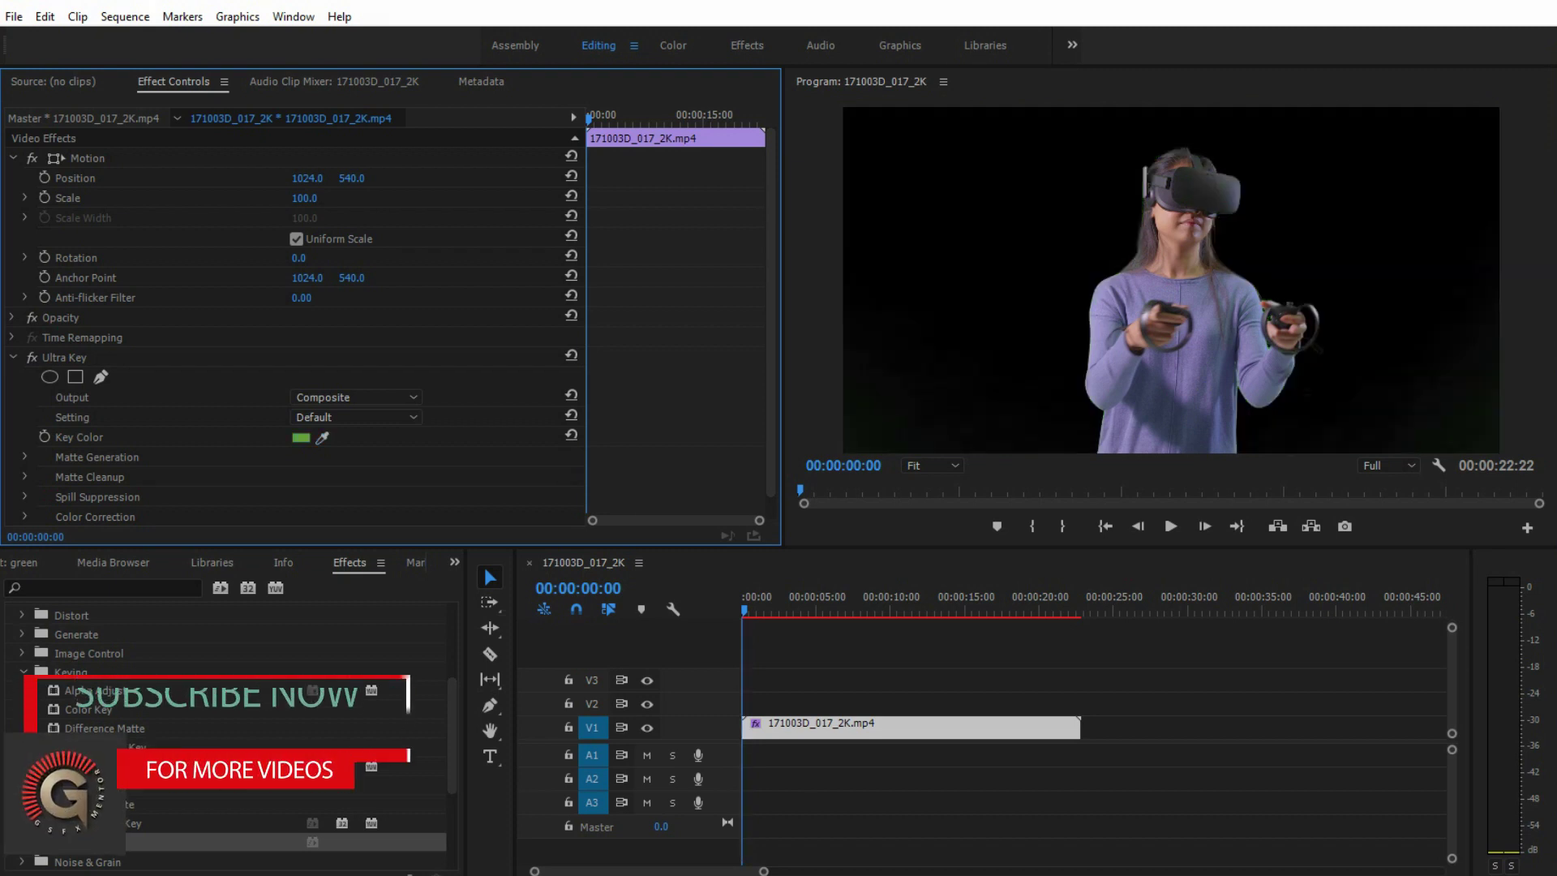
left_click(355, 396)
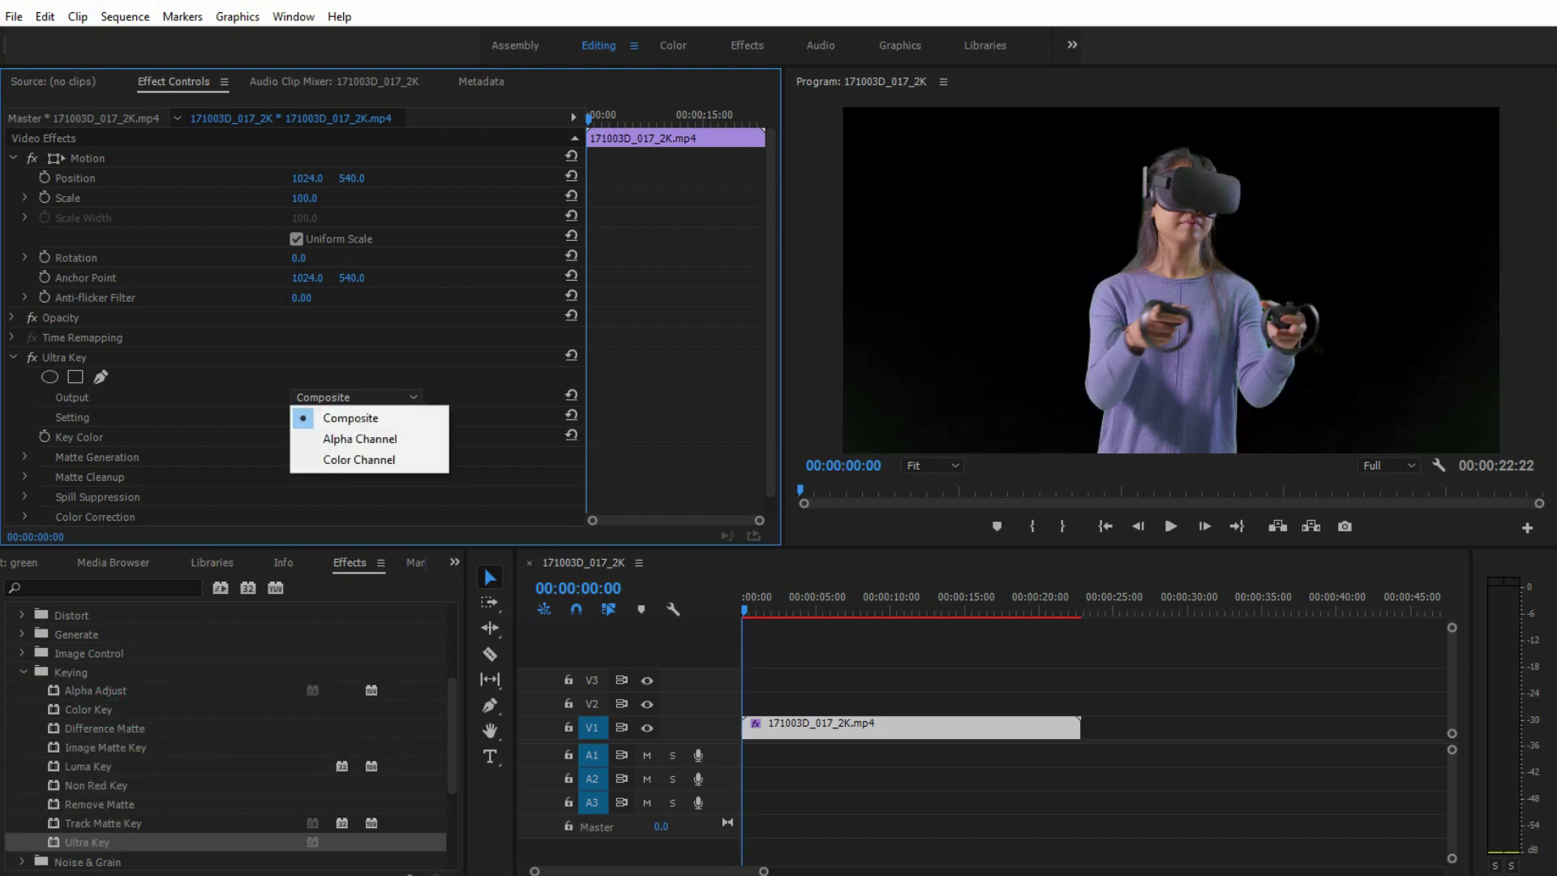
left_click(350, 417)
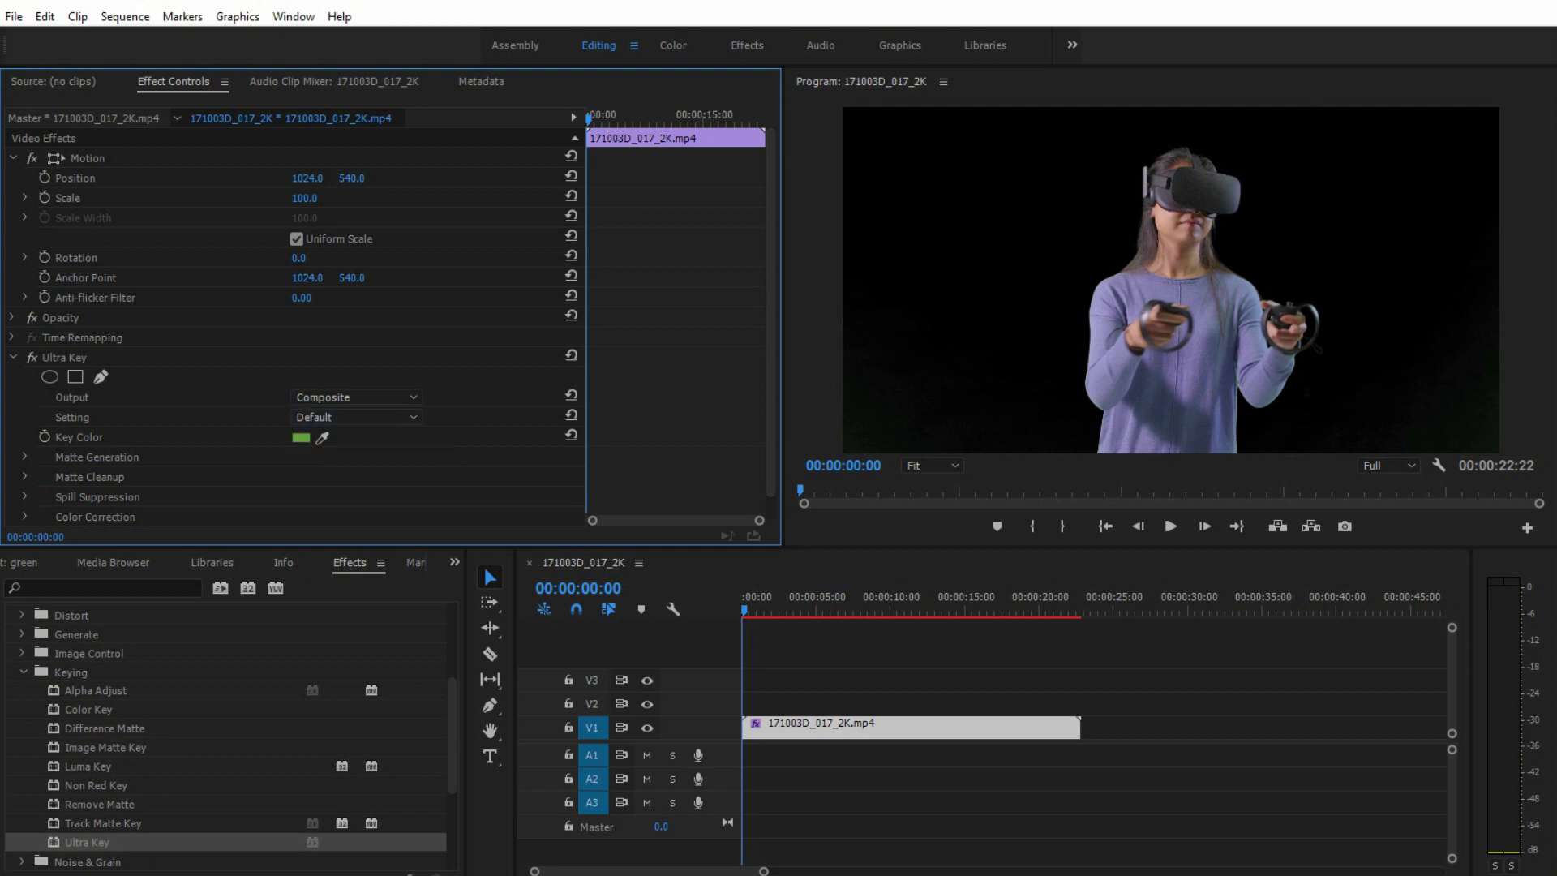
left_click(355, 416)
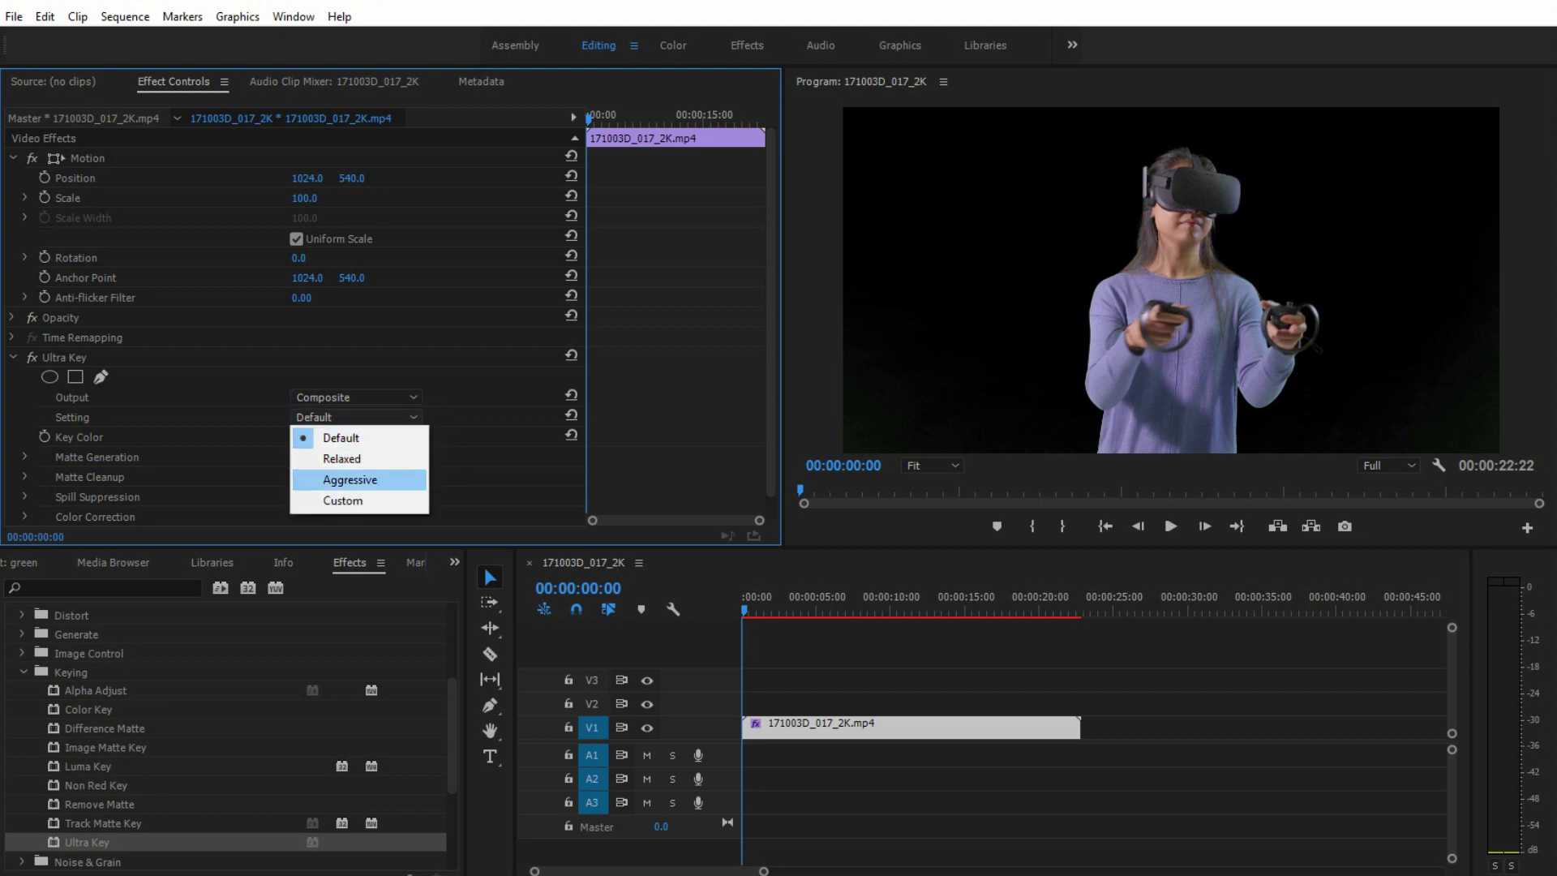
left_click(341, 458)
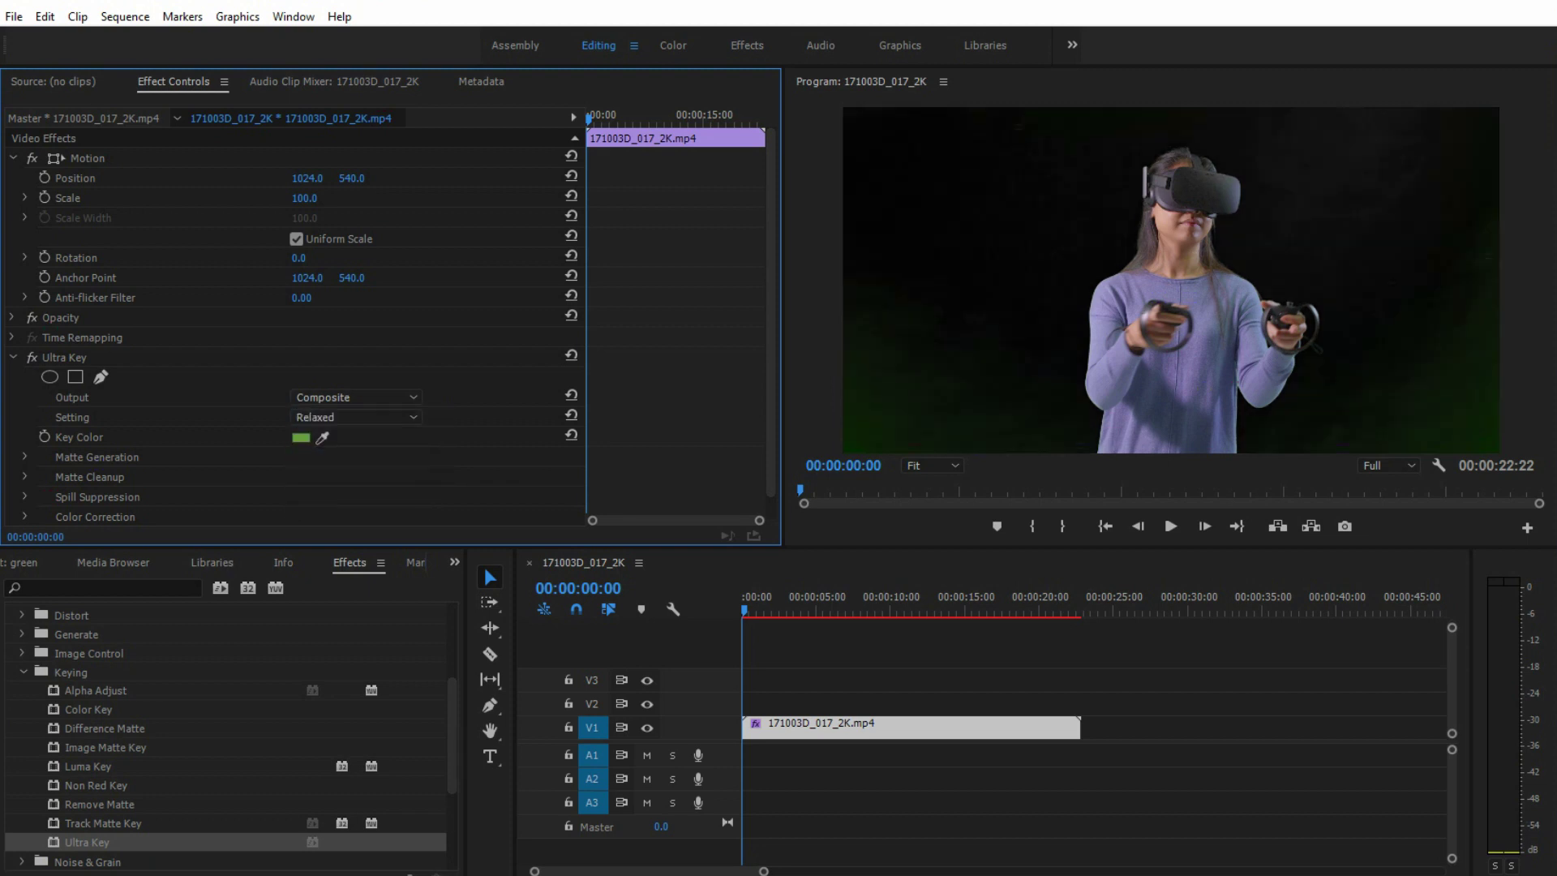
left_click(355, 417)
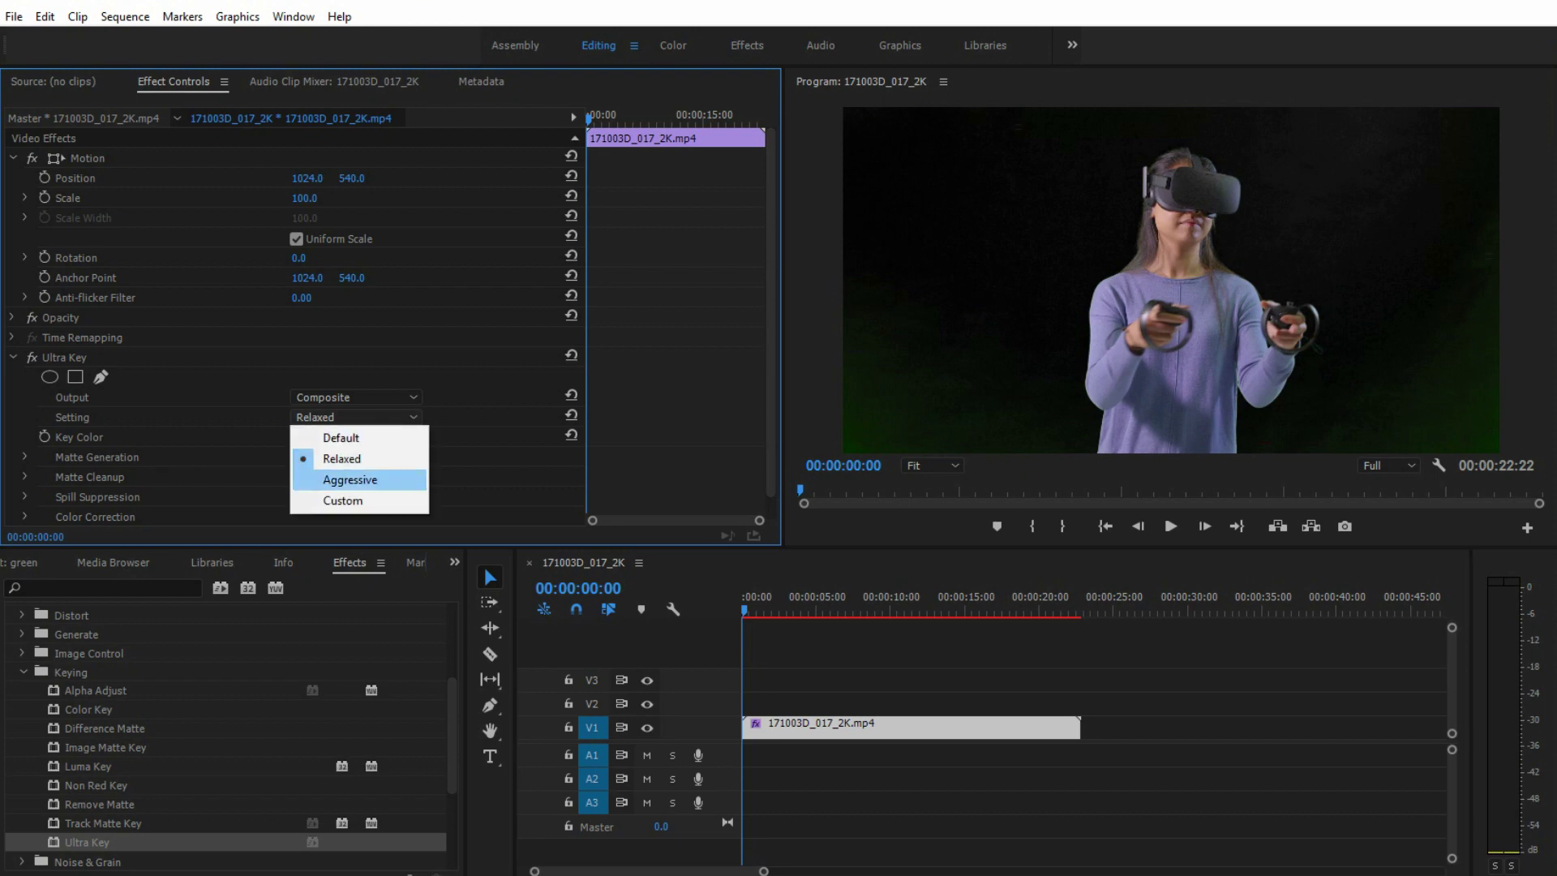
left_click(349, 479)
key("space")
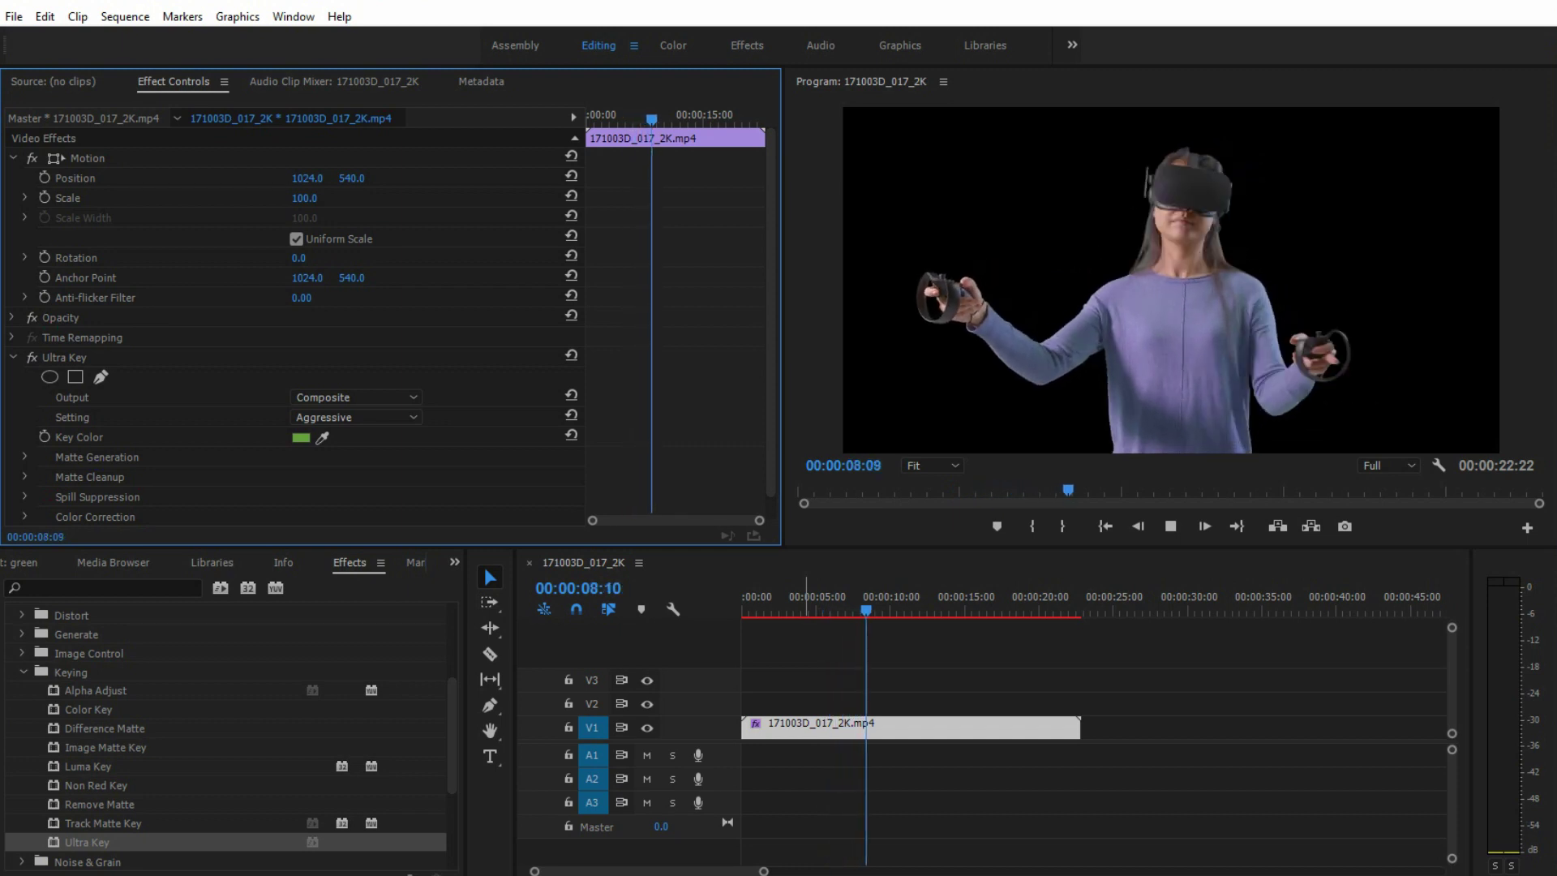
Stop playback of the keyed composite.
key("space")
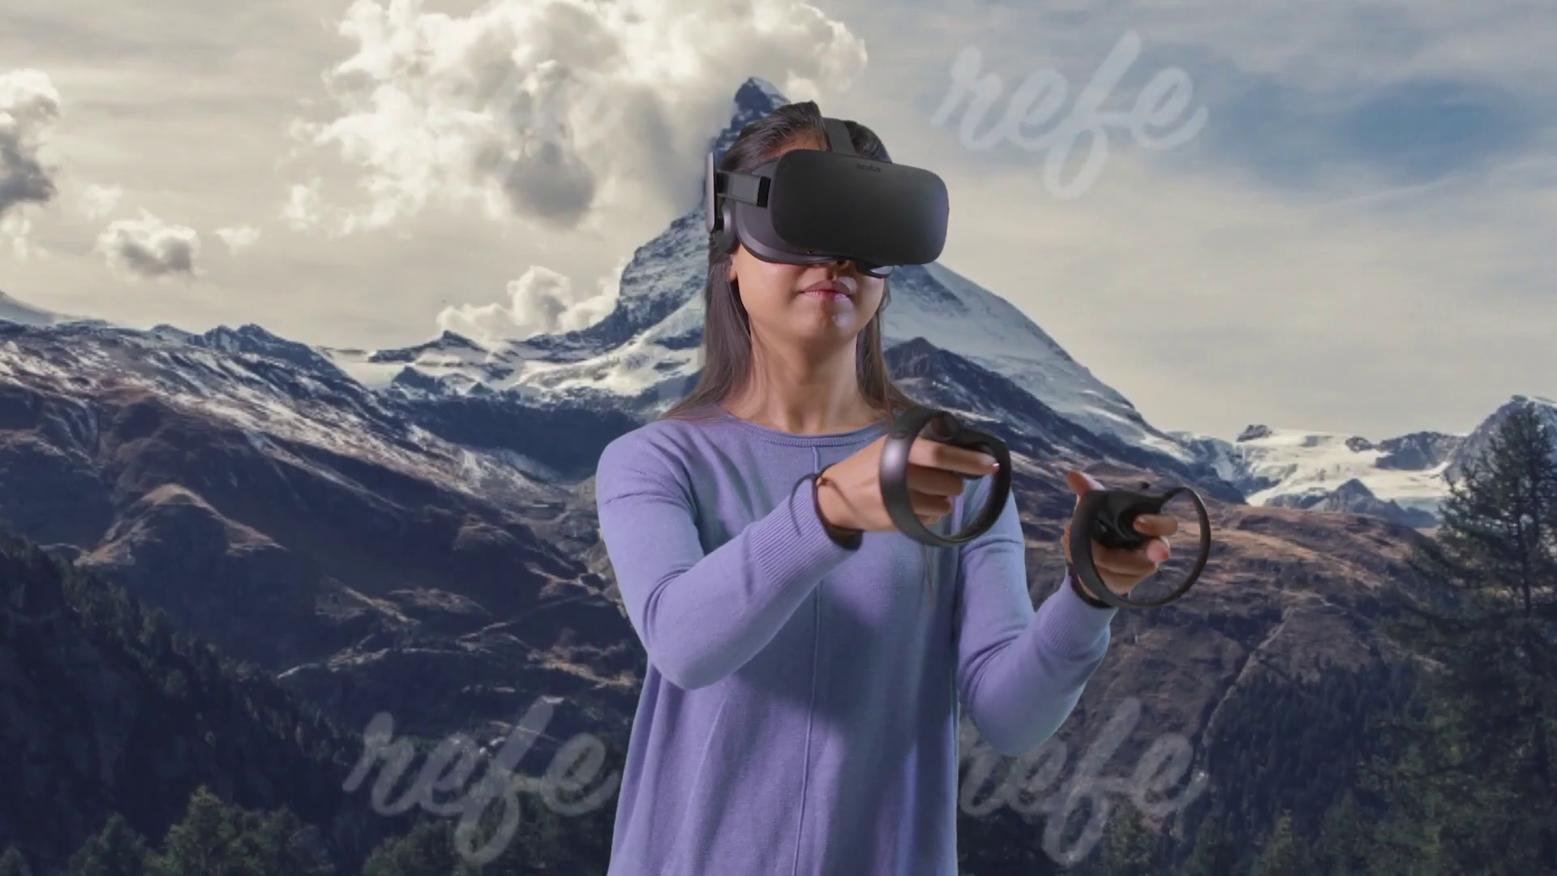